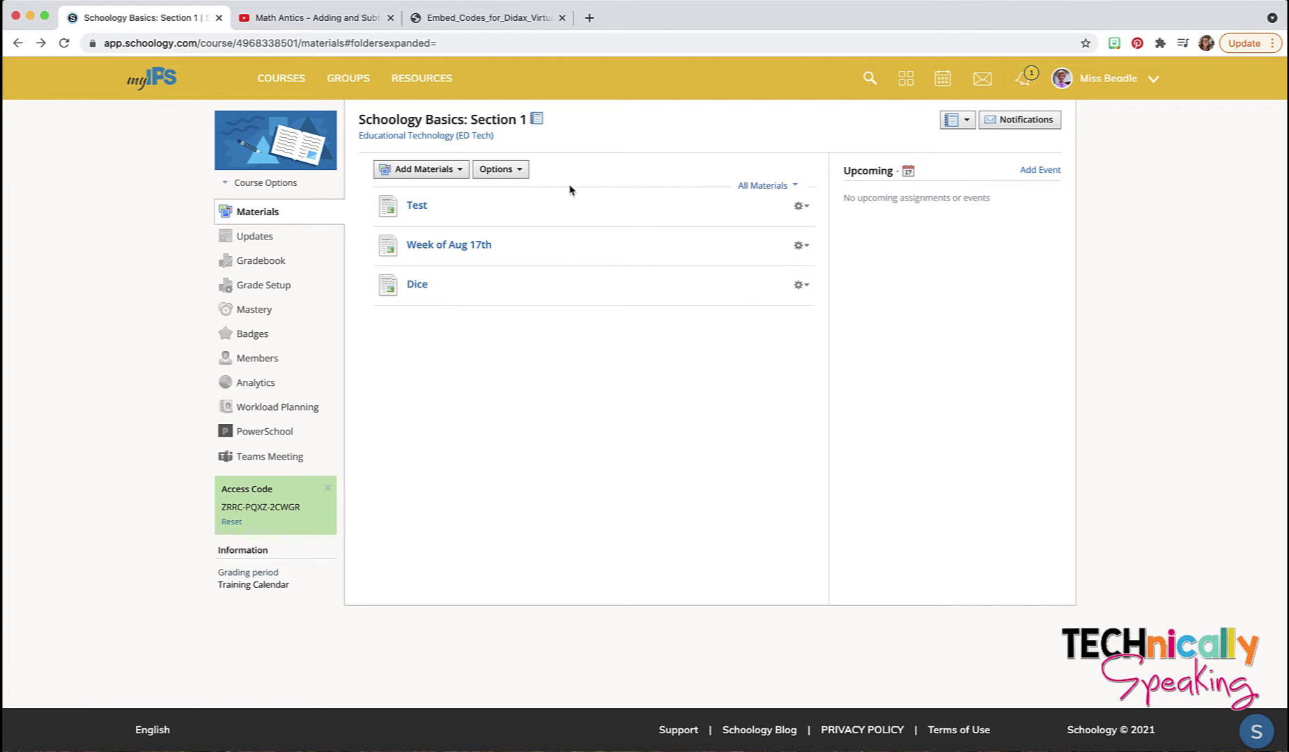
Open the Add Materials dropdown on the Schoology Basics: Section 1 Materials page.
left_click(433, 175)
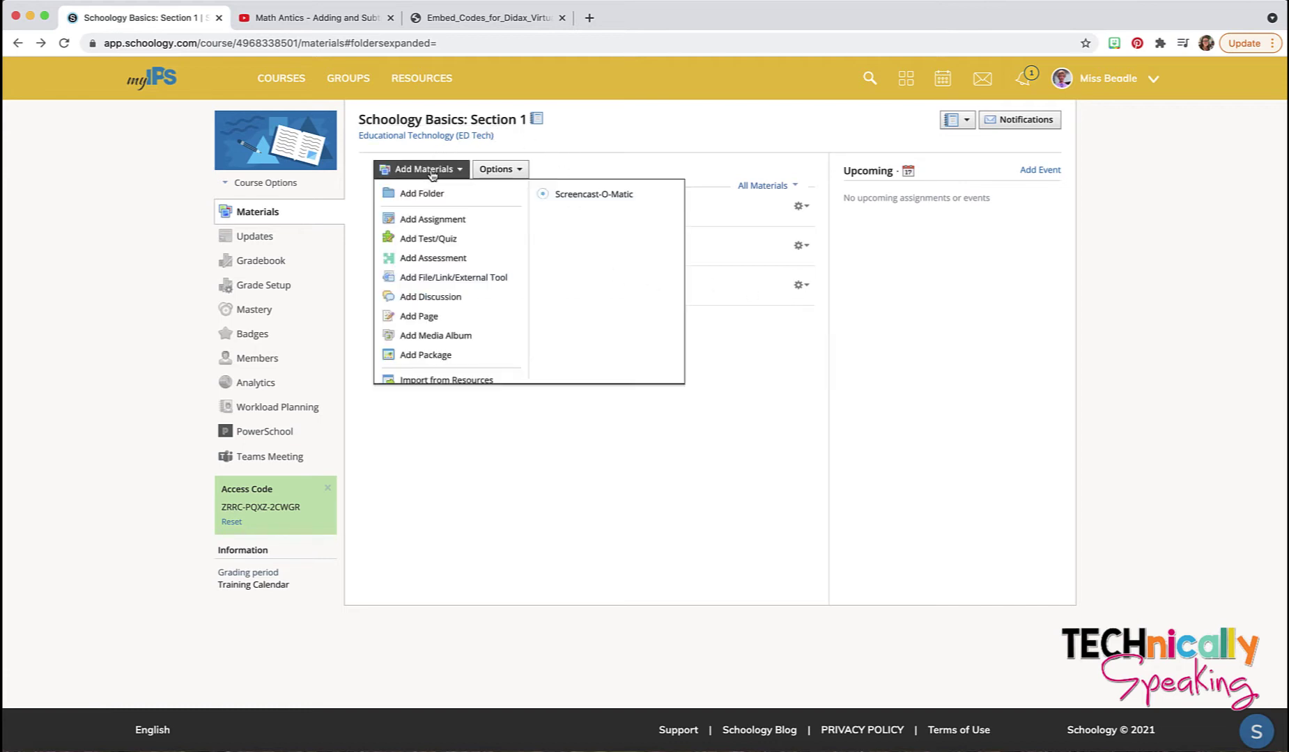
left_click(432, 324)
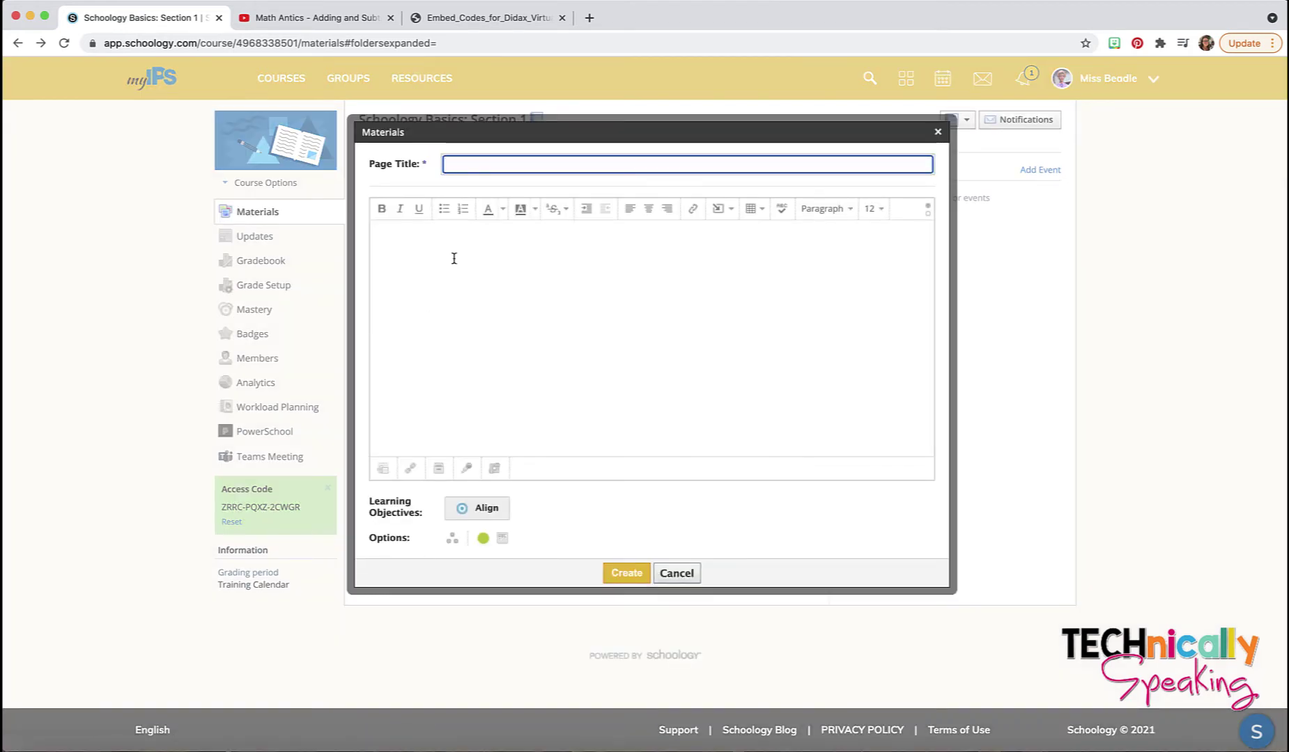
type("Thie is a Page")
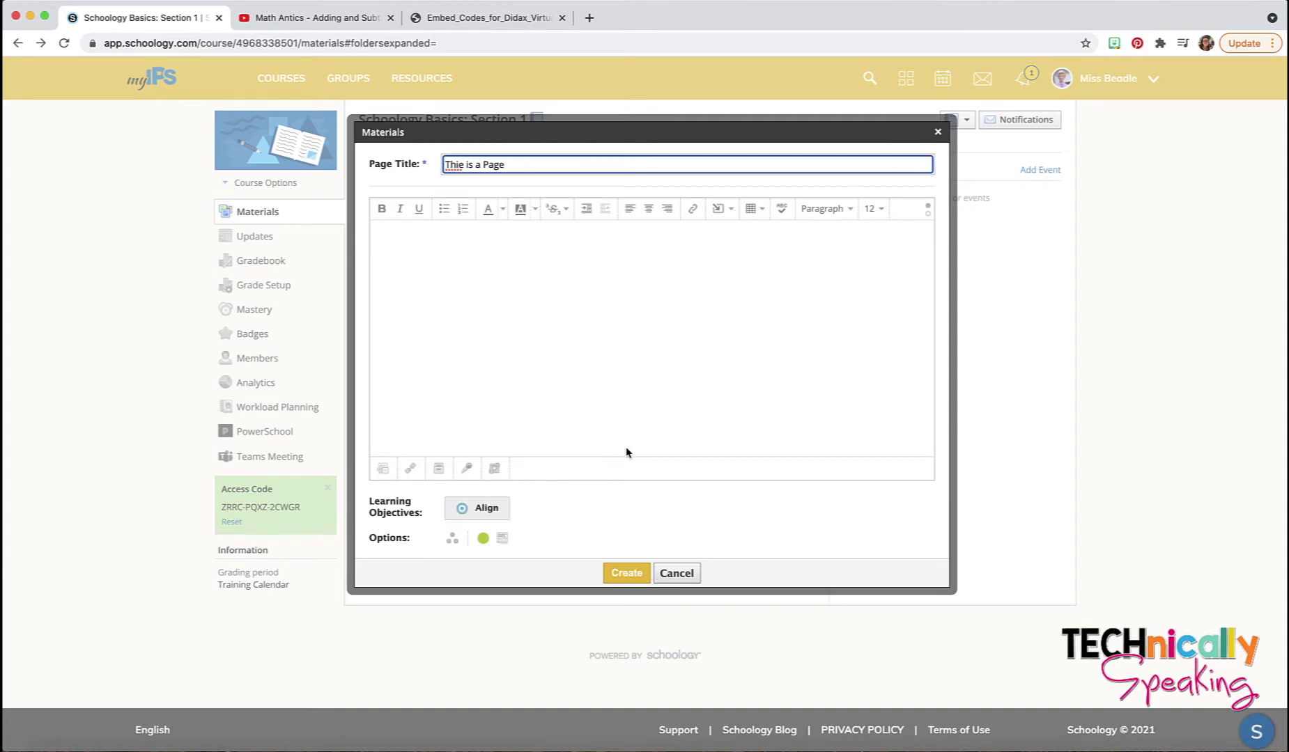
left_click(677, 573)
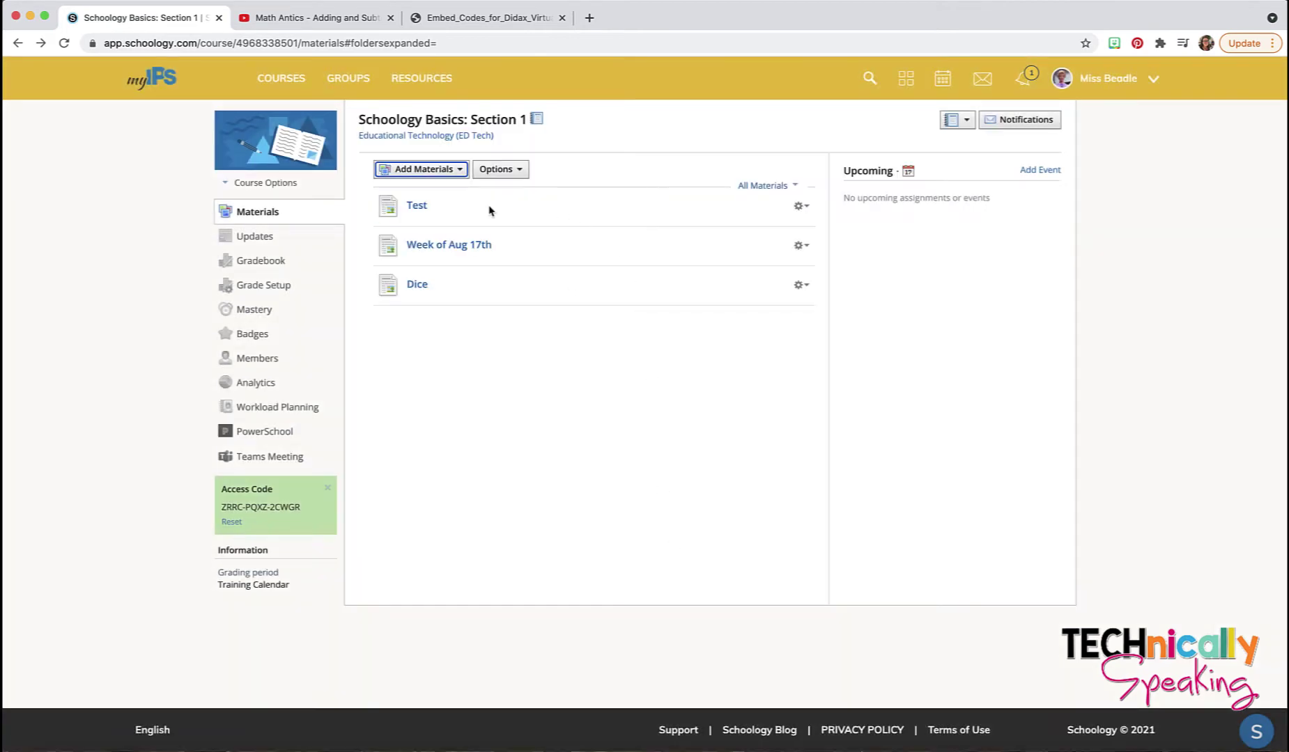
Open the Test page and advance its embedded slideshow to slide 15 of 25, Course Analytics.
left_click(421, 207)
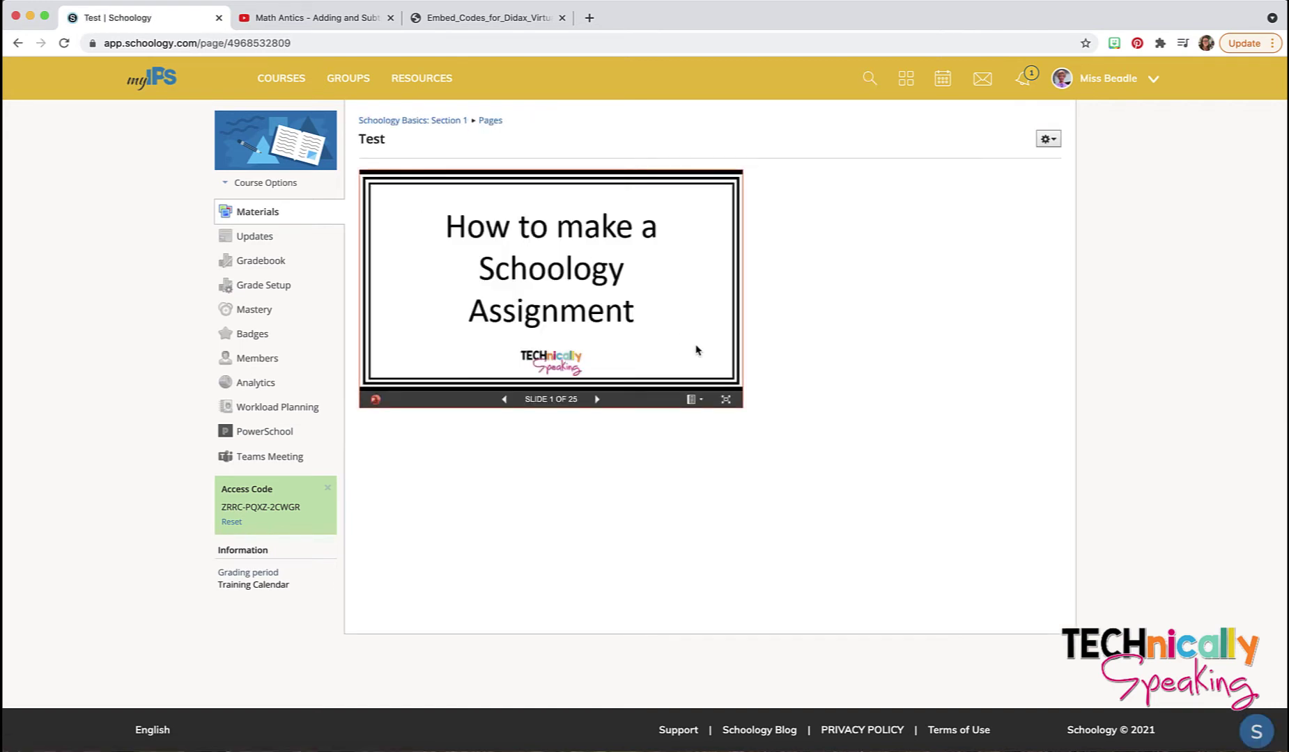
left_click(598, 401)
left_click(598, 400)
left_click(598, 400)
left_click(598, 400)
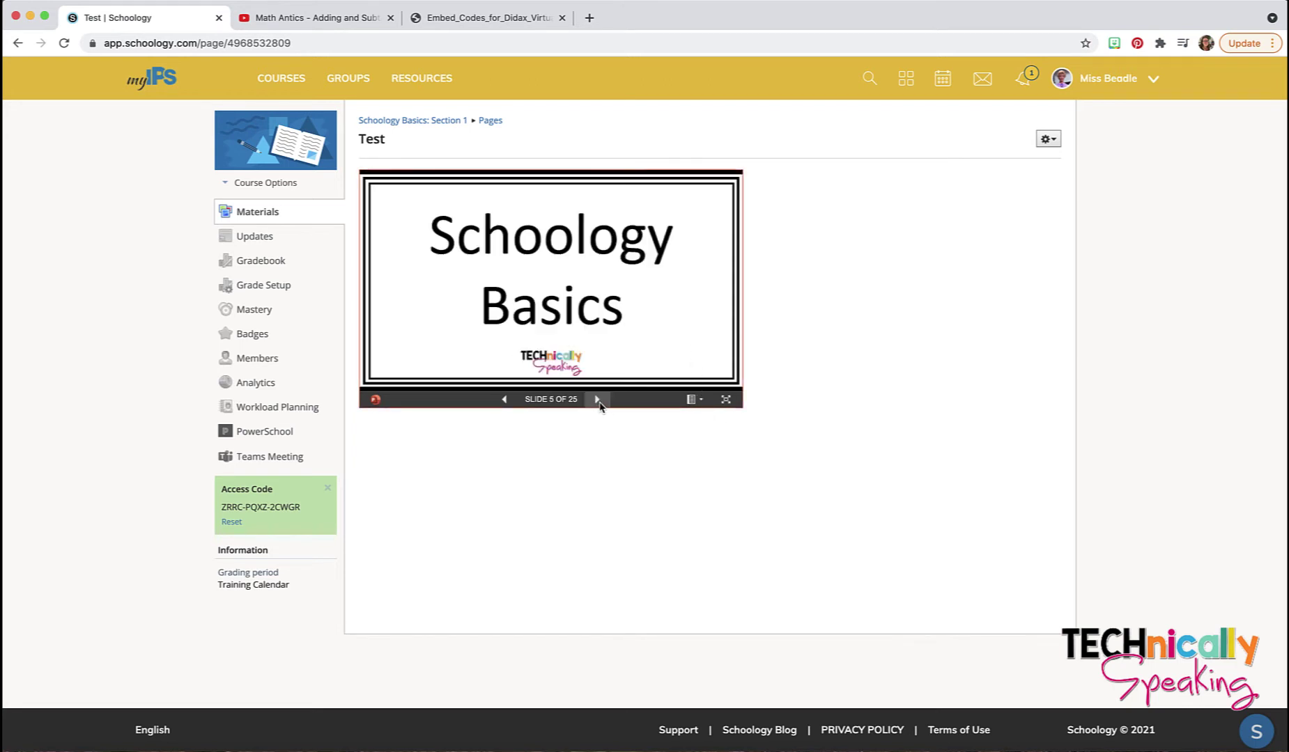
left_click(598, 400)
left_click(598, 400)
left_click(597, 400)
left_click(597, 400)
left_click(598, 400)
left_click(598, 400)
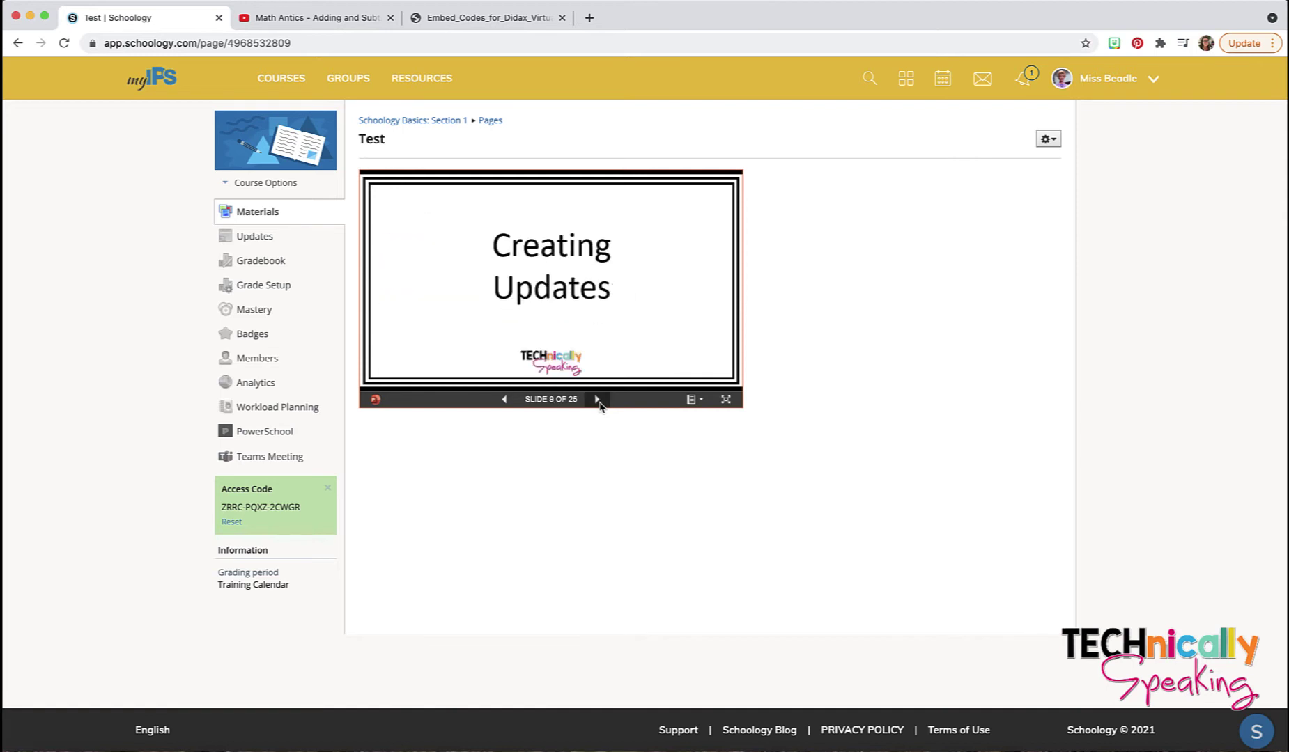
left_click(597, 400)
left_click(598, 400)
left_click(598, 400)
left_click(597, 400)
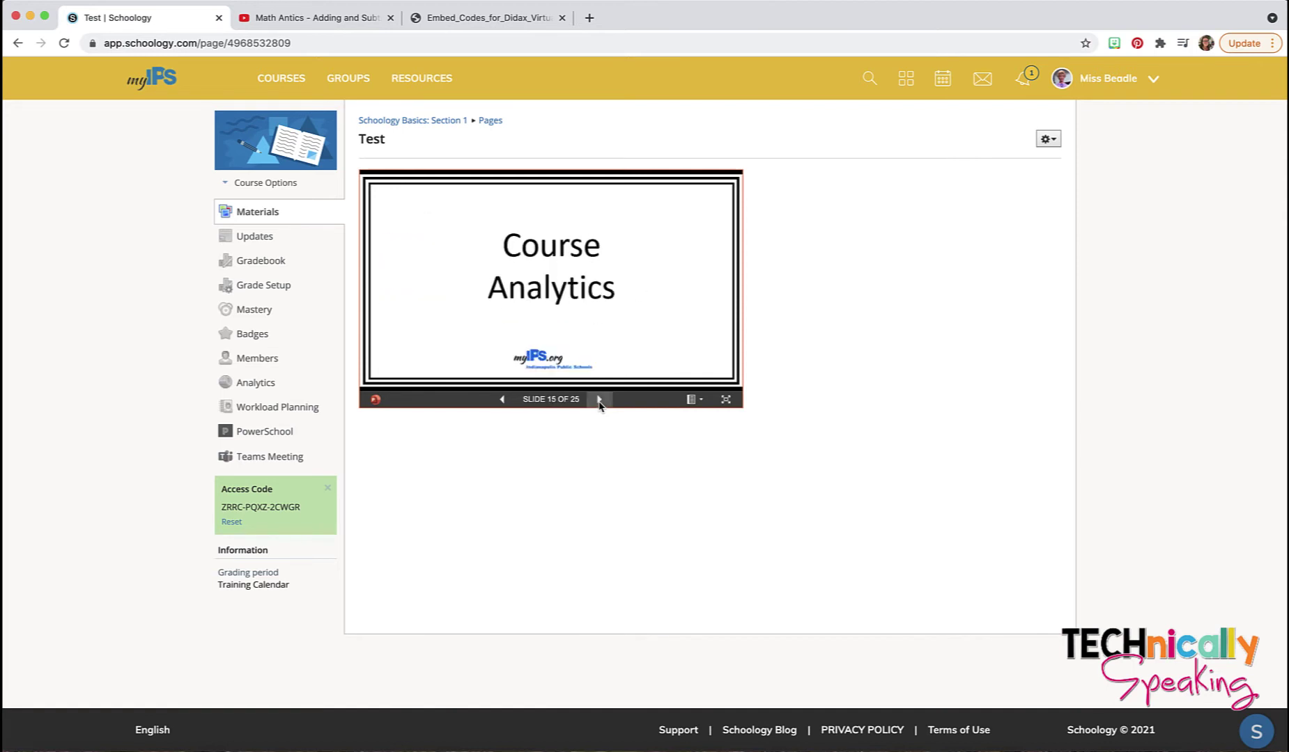
left_click(1048, 140)
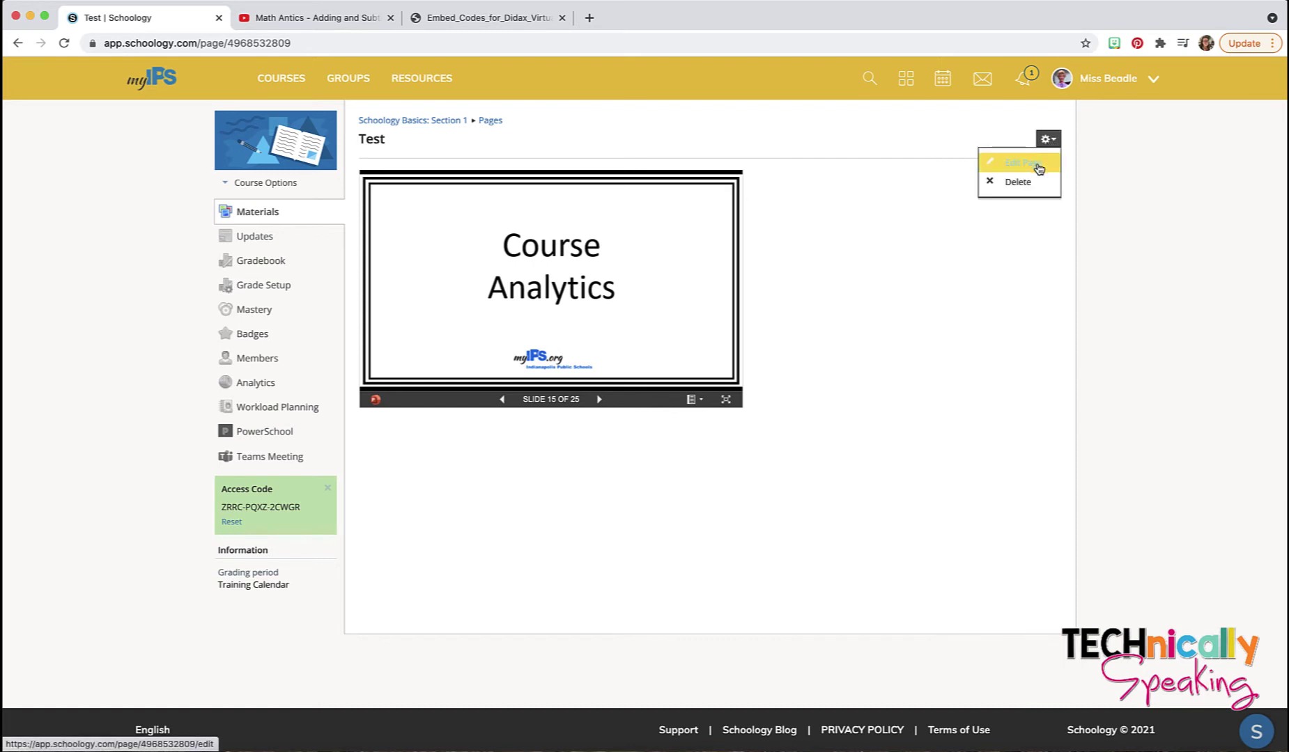
left_click(1038, 168)
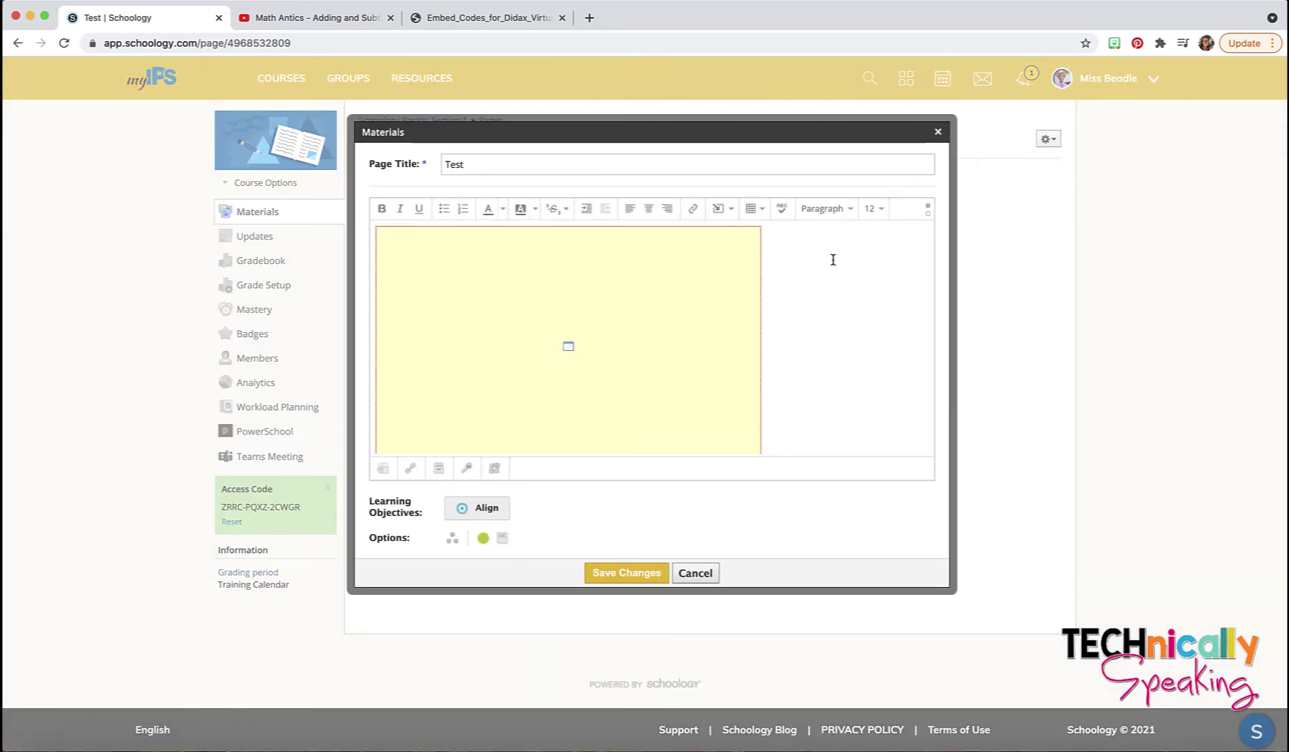
left_click(929, 213)
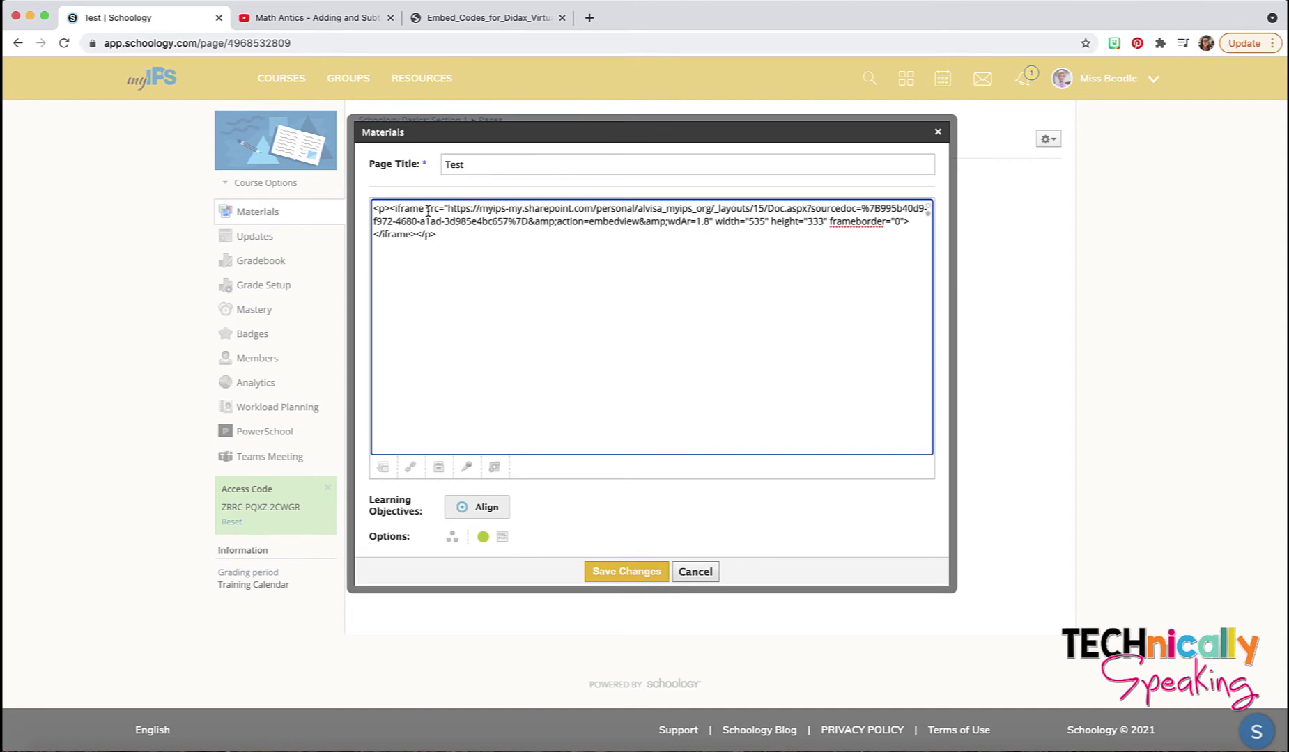
left_click(929, 210)
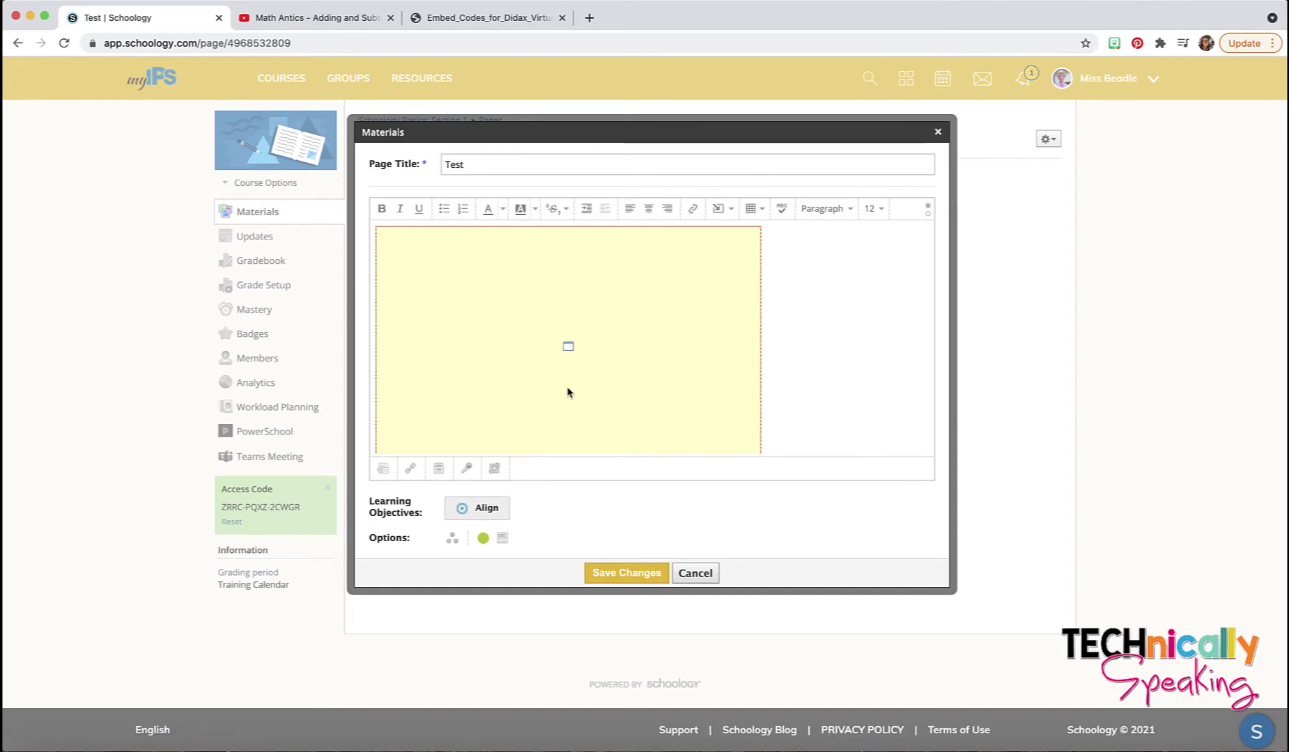
left_click(623, 577)
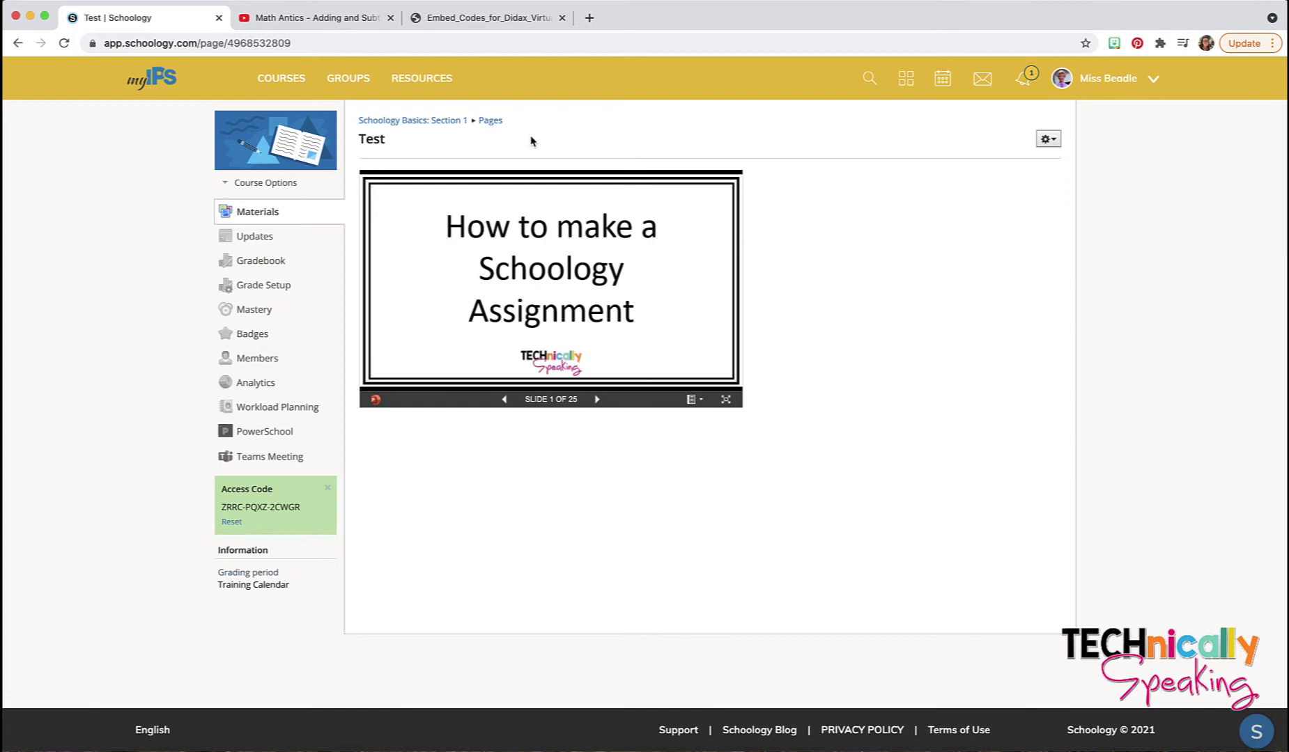
Open Week of Aug 17th in the editor, copy its weekday chart and TO DO LIST image, and cancel.
left_click(462, 122)
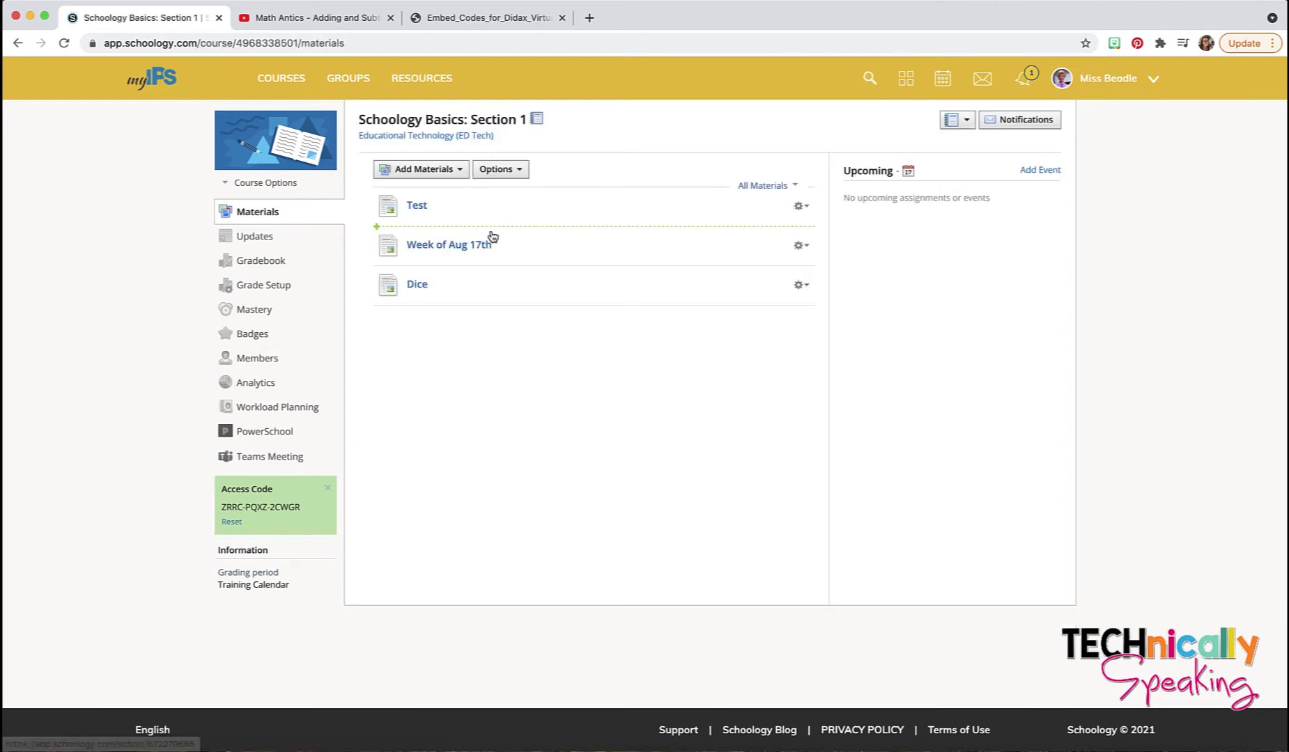
left_click(457, 248)
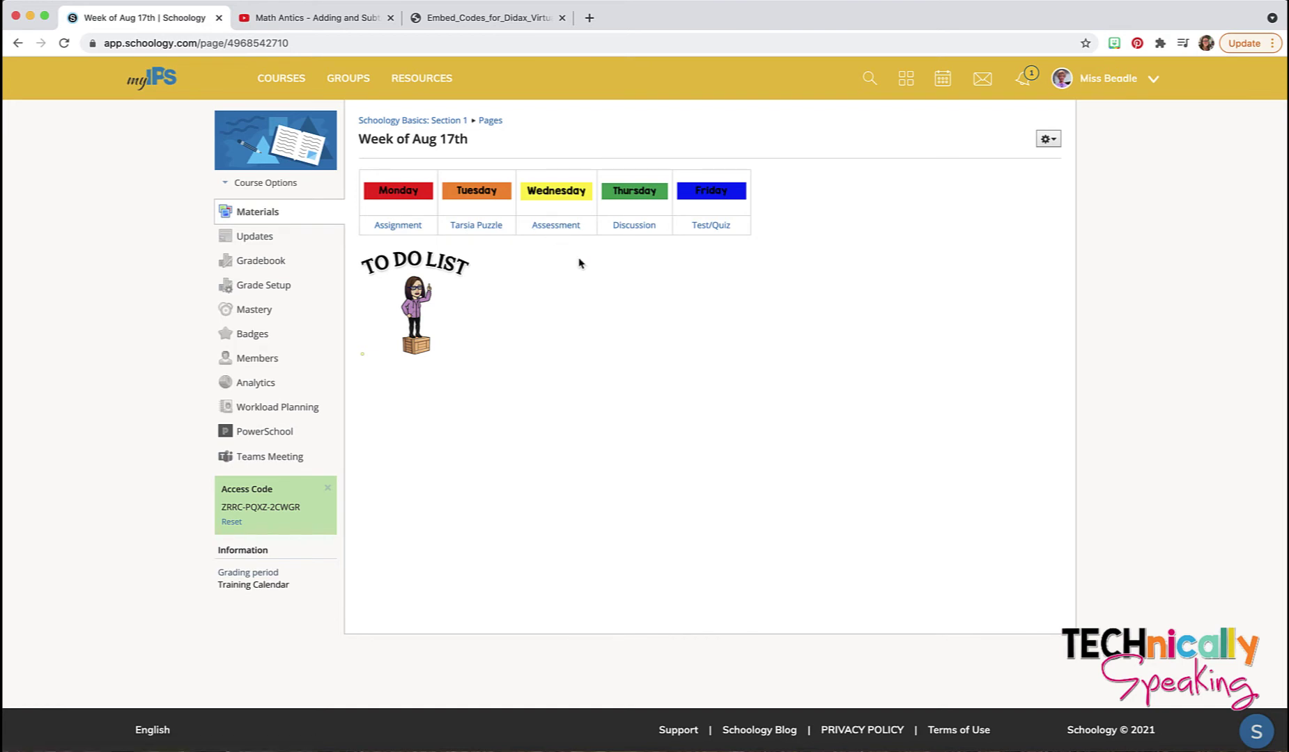
left_click(1050, 143)
left_click(1024, 163)
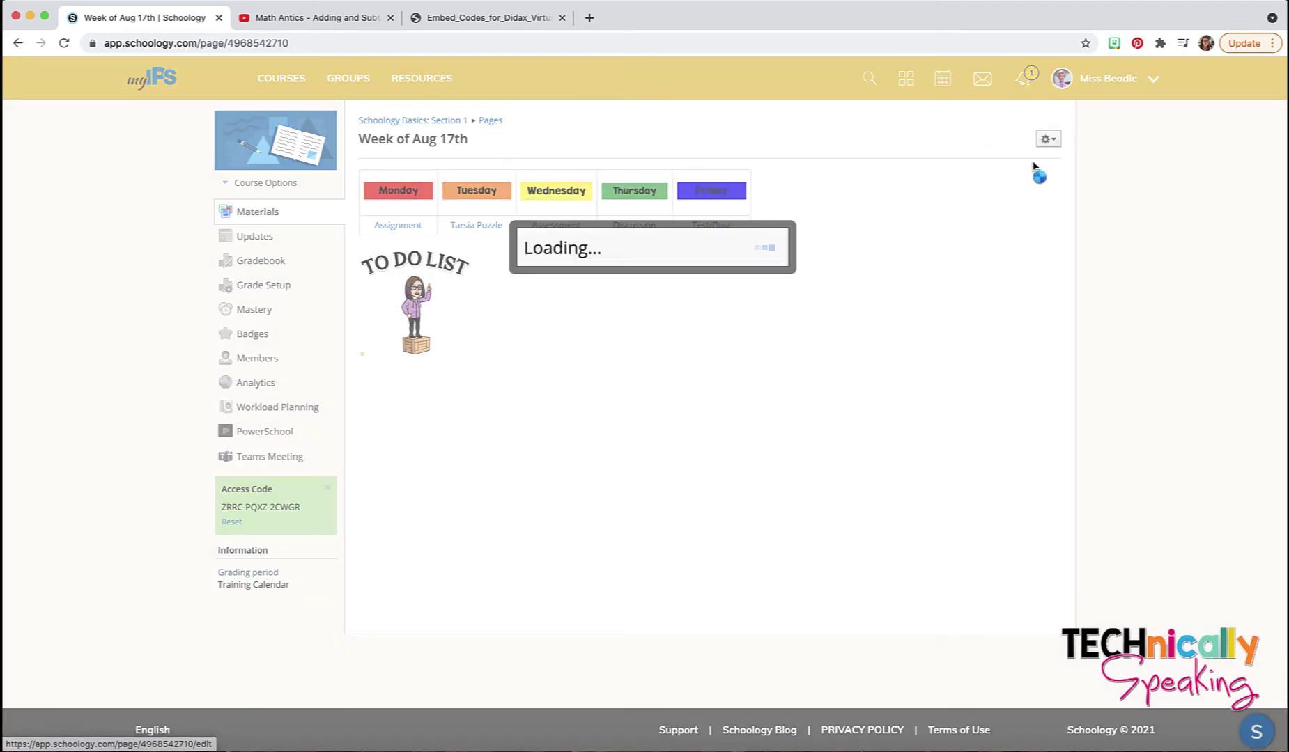
left_click_drag(548, 390, 357, 254)
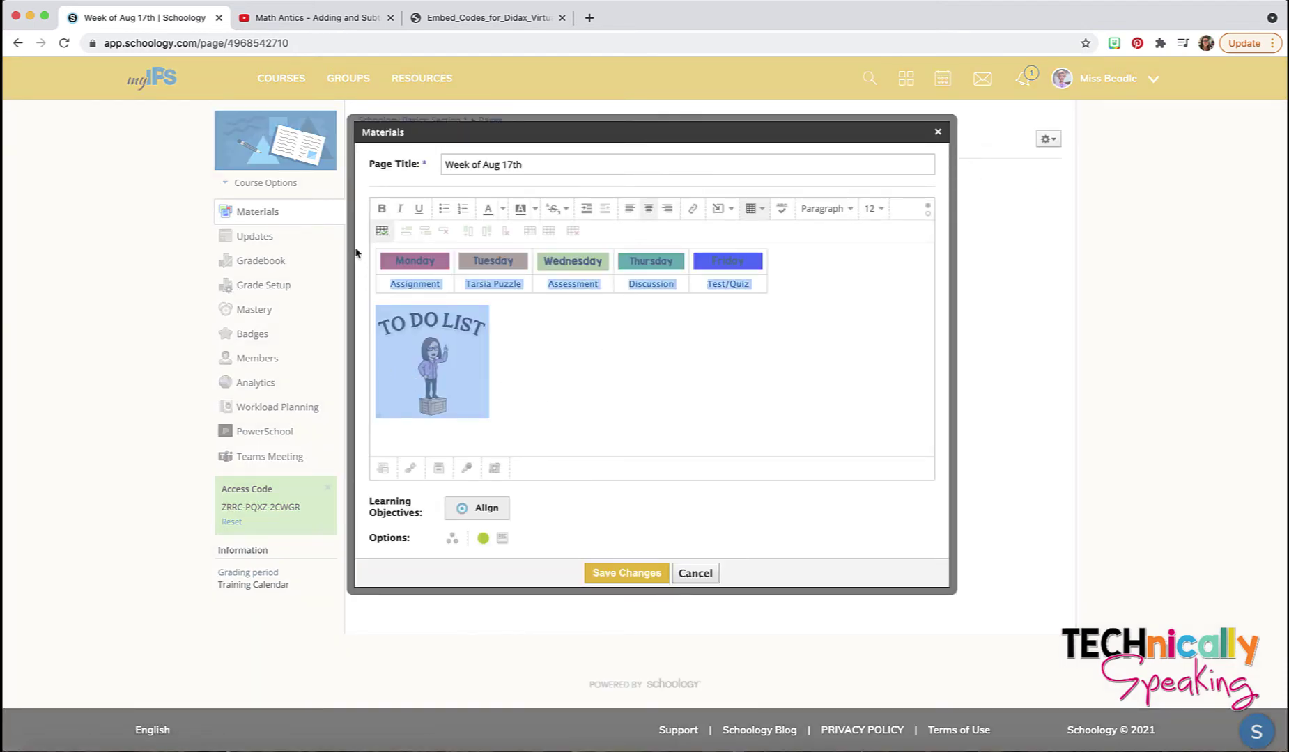
left_click(710, 579)
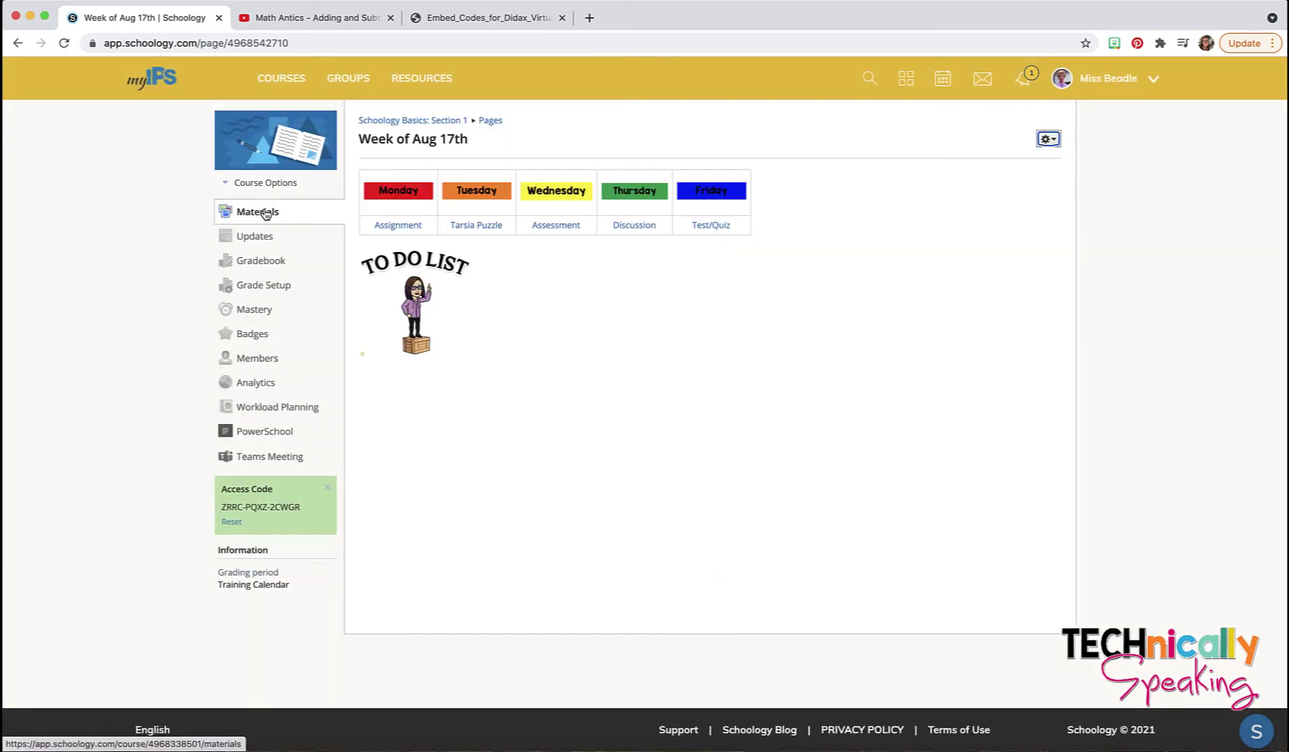
Paste the weekday chart and TO DO LIST image into a course update and post it as an announcement.
left_click(260, 238)
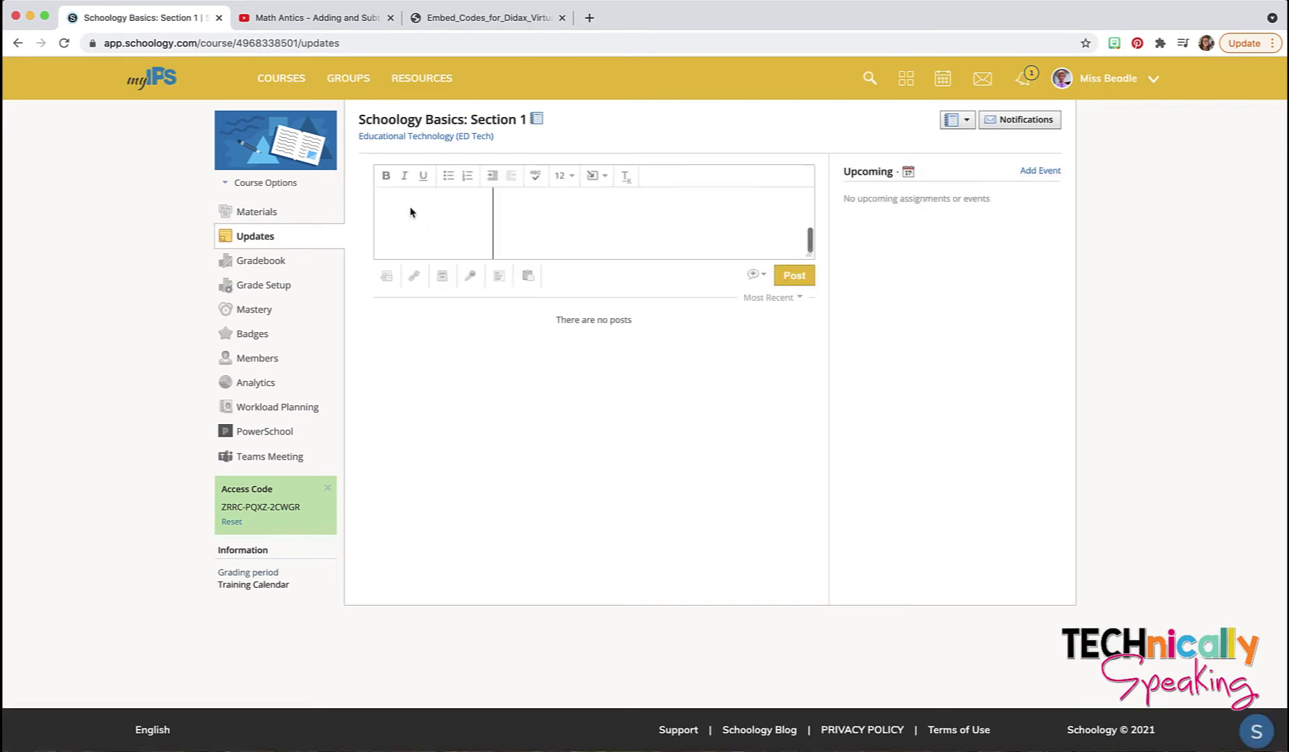
key("ctrl+v")
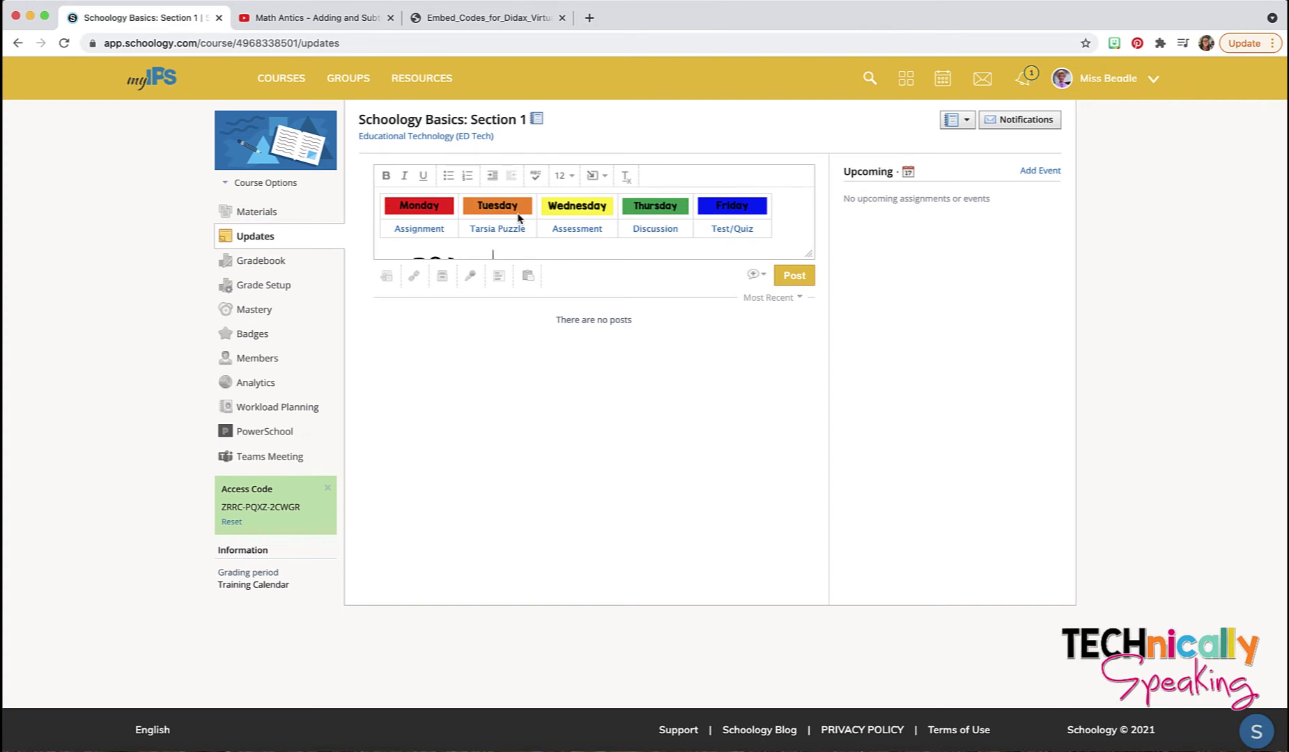
left_click(757, 277)
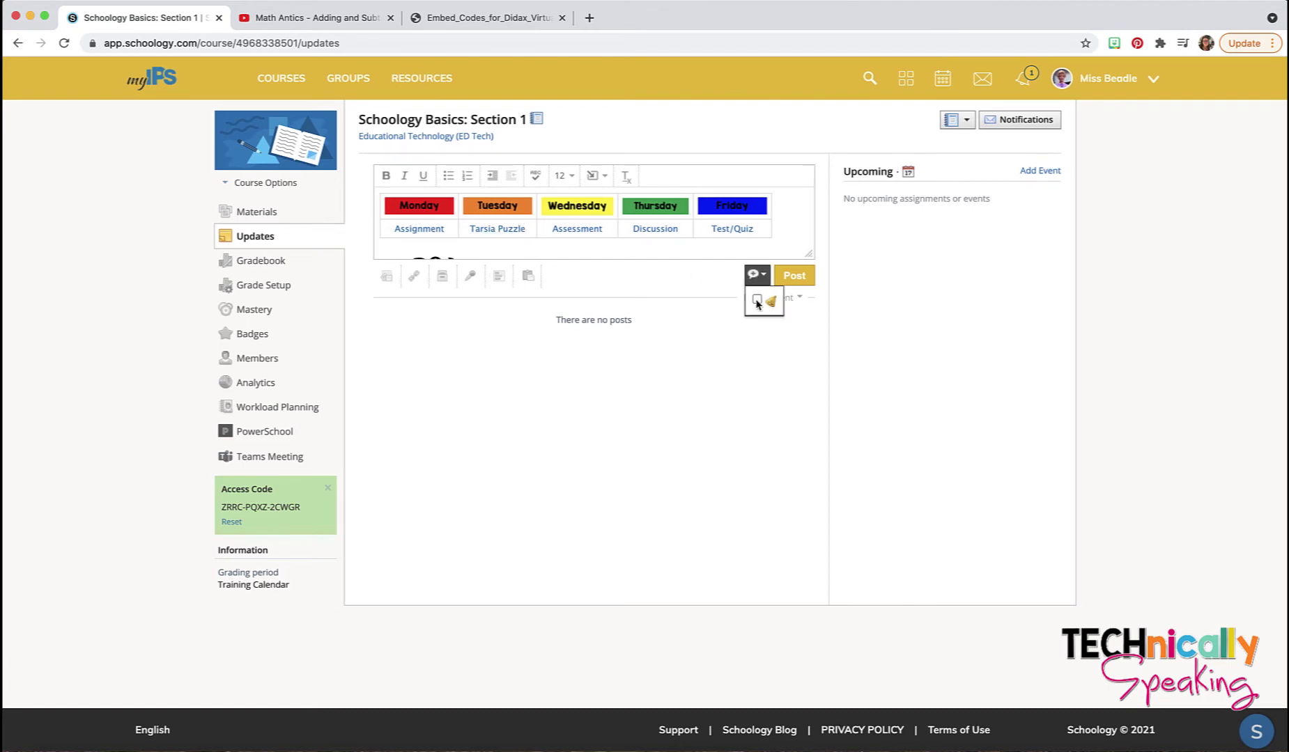
left_click(795, 279)
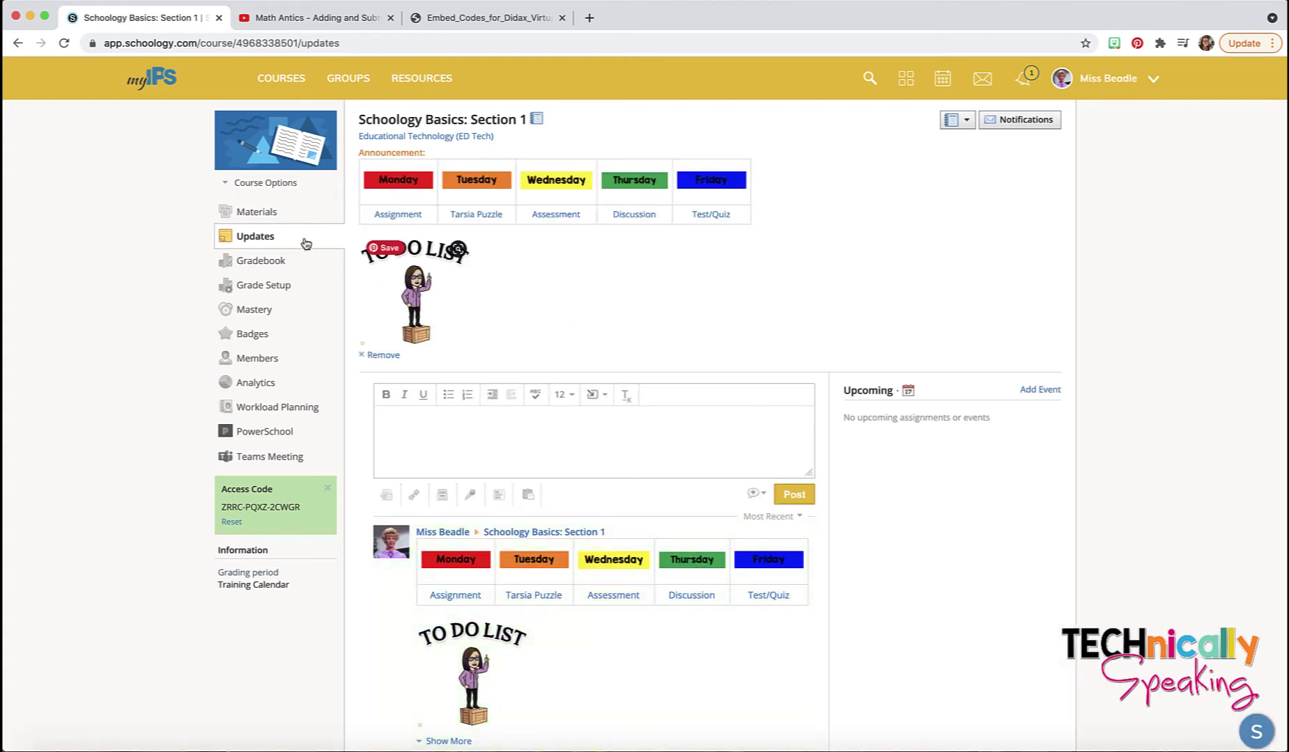
left_click(263, 216)
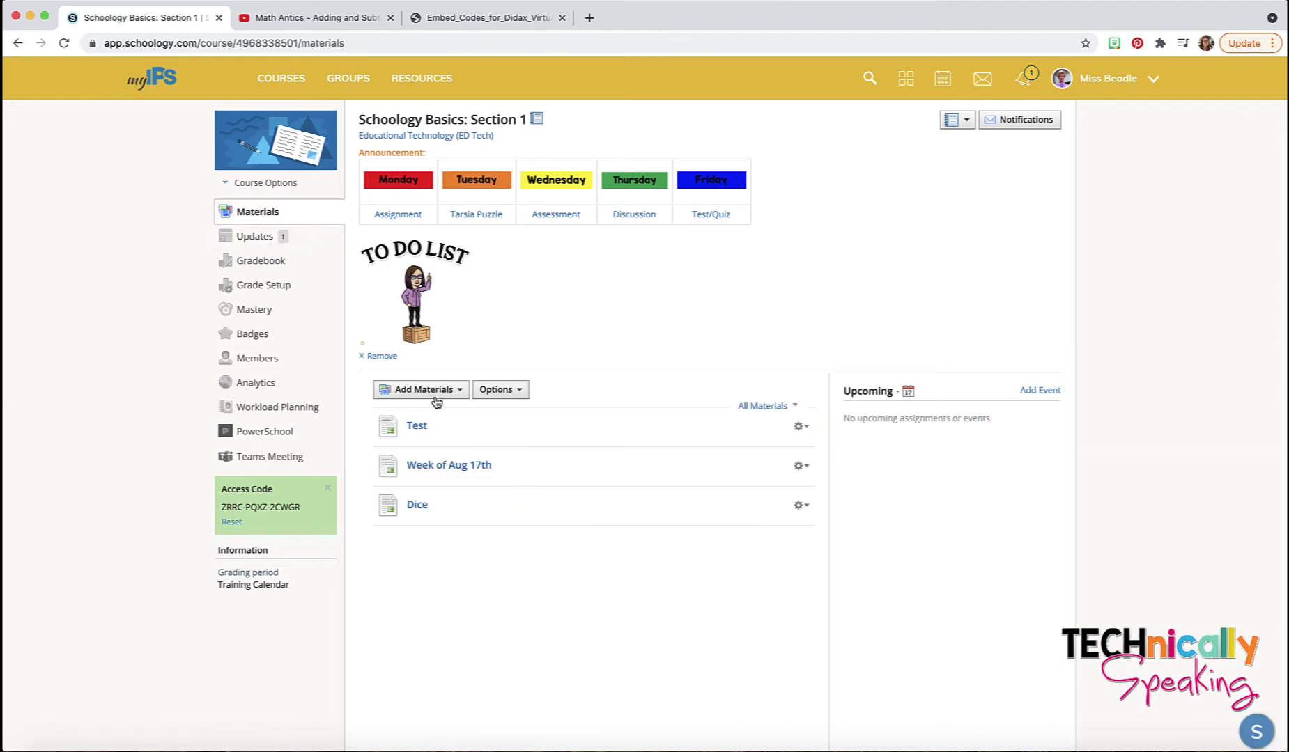
Get the Math Antics fractions video's embed code from YouTube sharing and highlight the whole iframe.
left_click(310, 17)
scroll(449, 351, "up", 4)
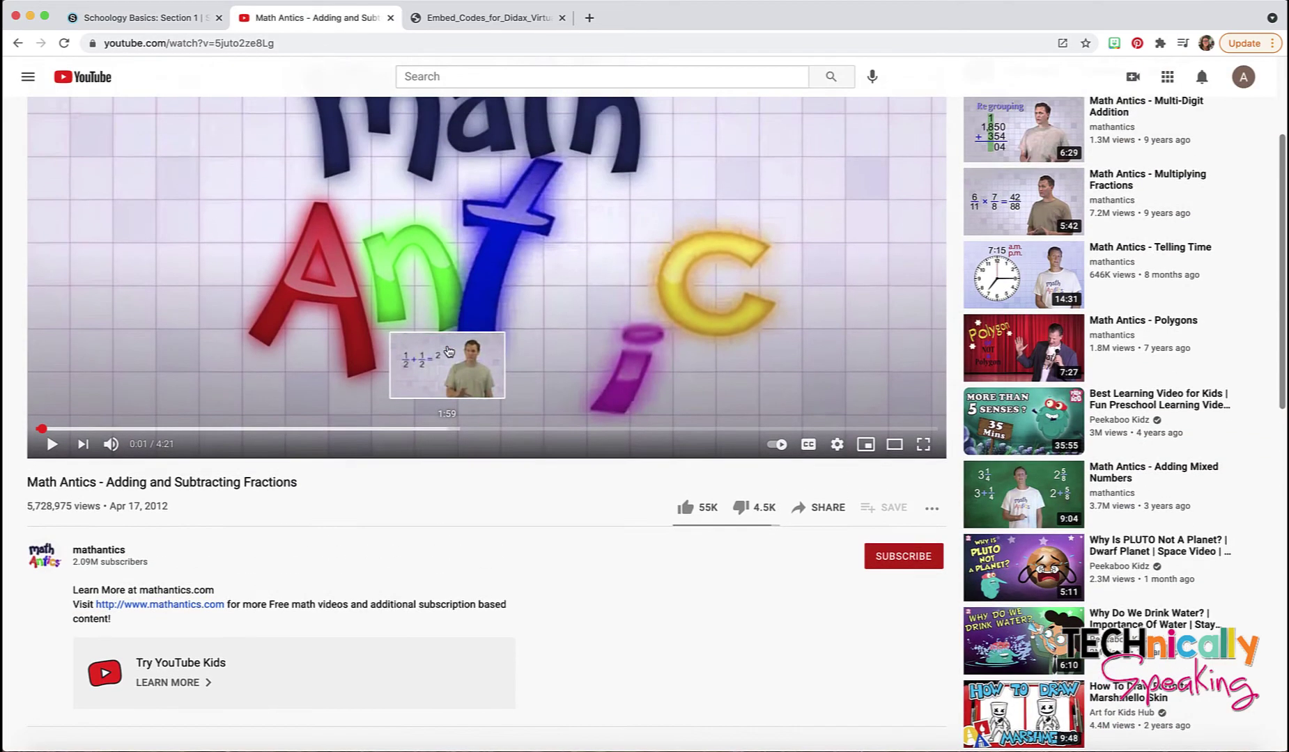
scroll(448, 352, "down", 3)
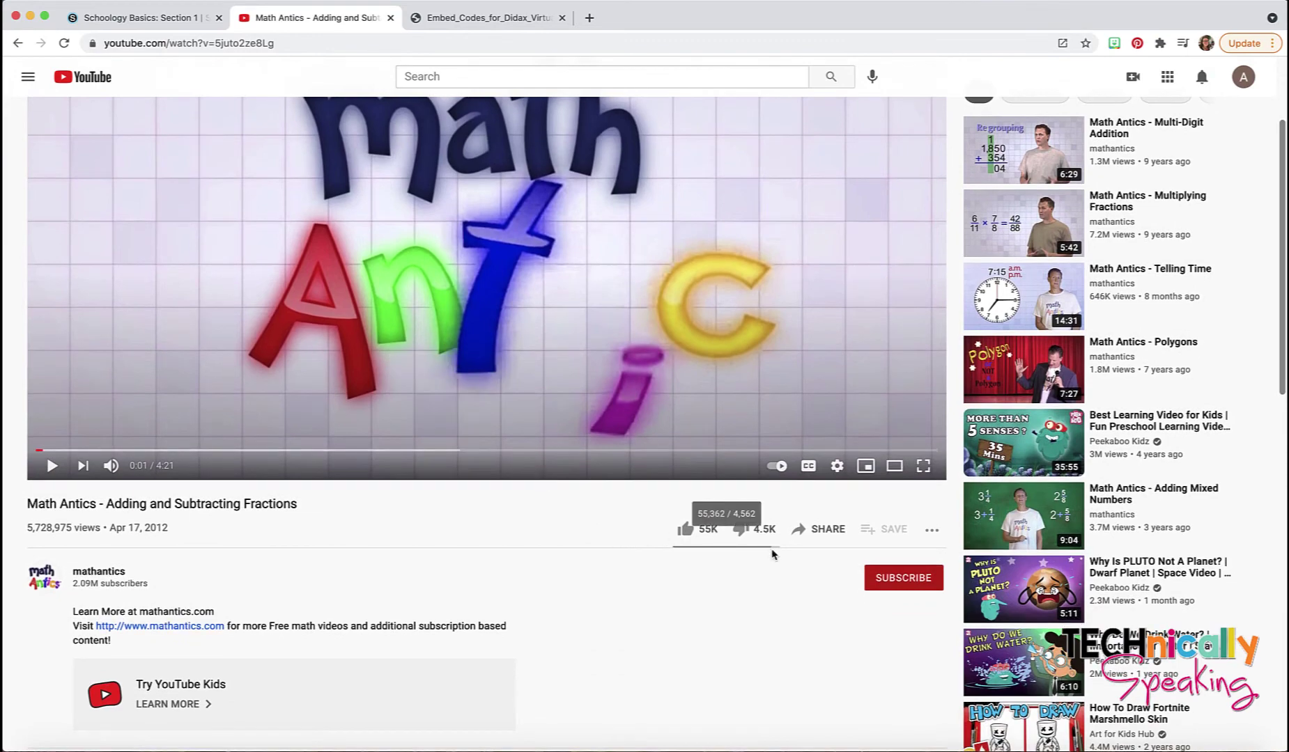
left_click(827, 533)
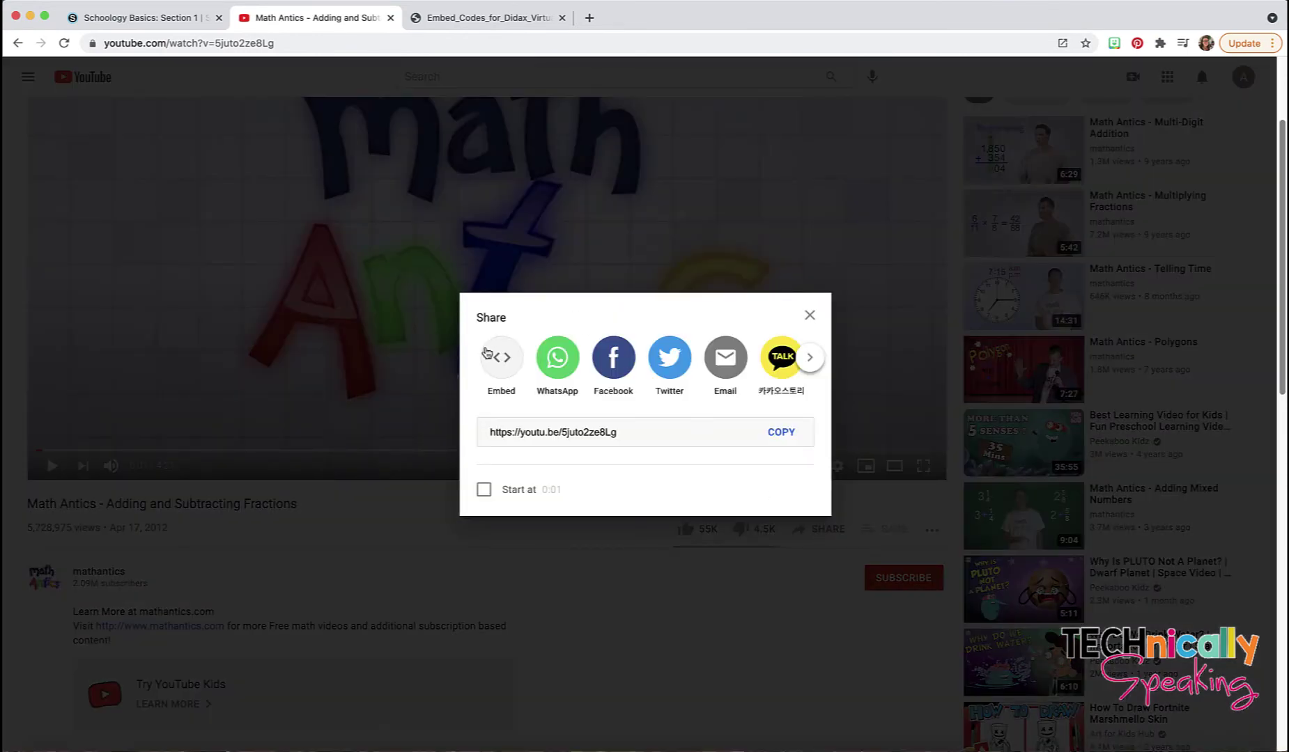
left_click(502, 367)
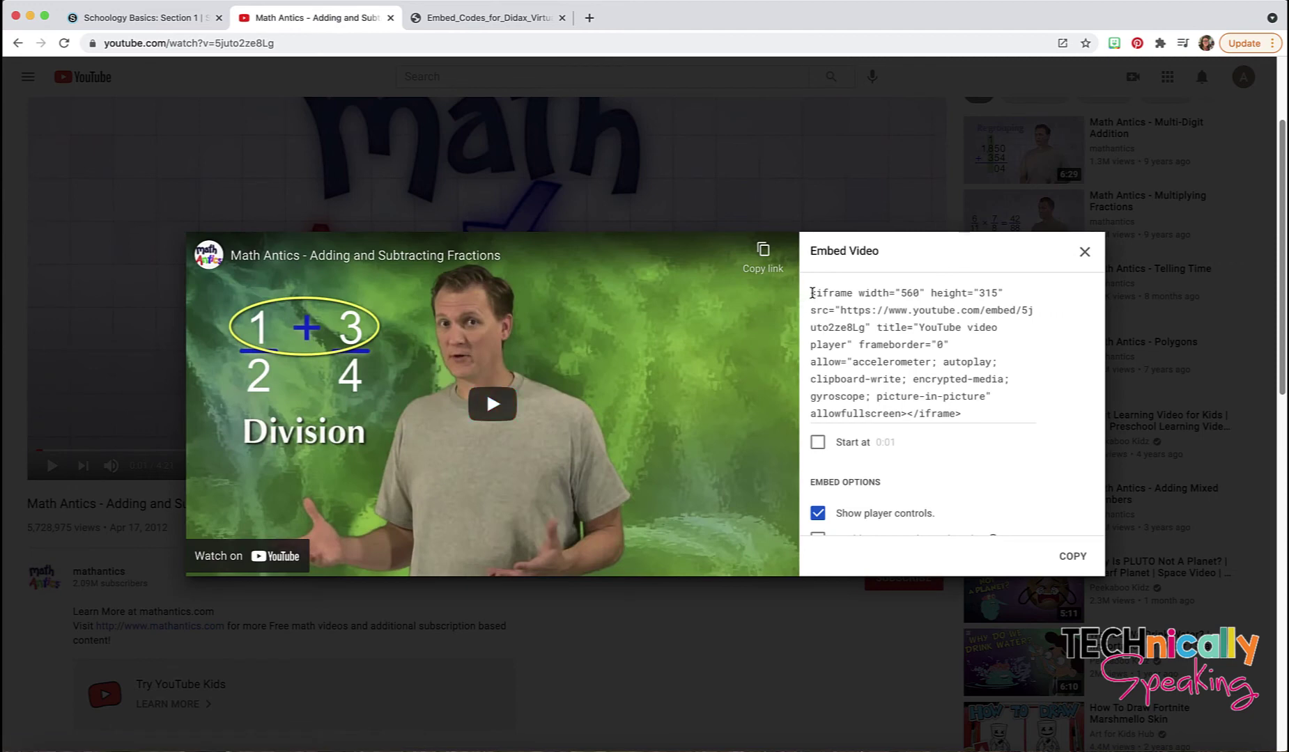
left_click_drag(812, 293, 994, 419)
key("super+c")
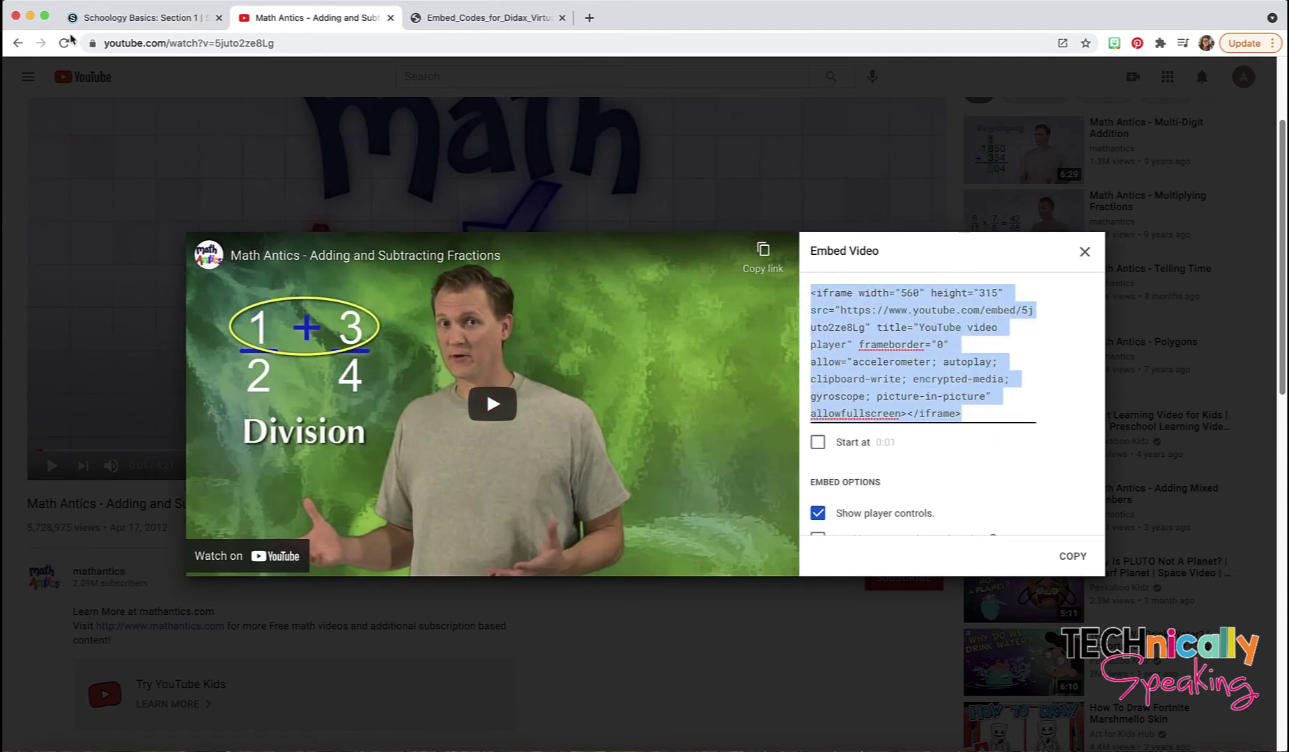
Add a new page to Section 1 materials titled 'Adding and Subtracting Fractions'.
left_click(110, 19)
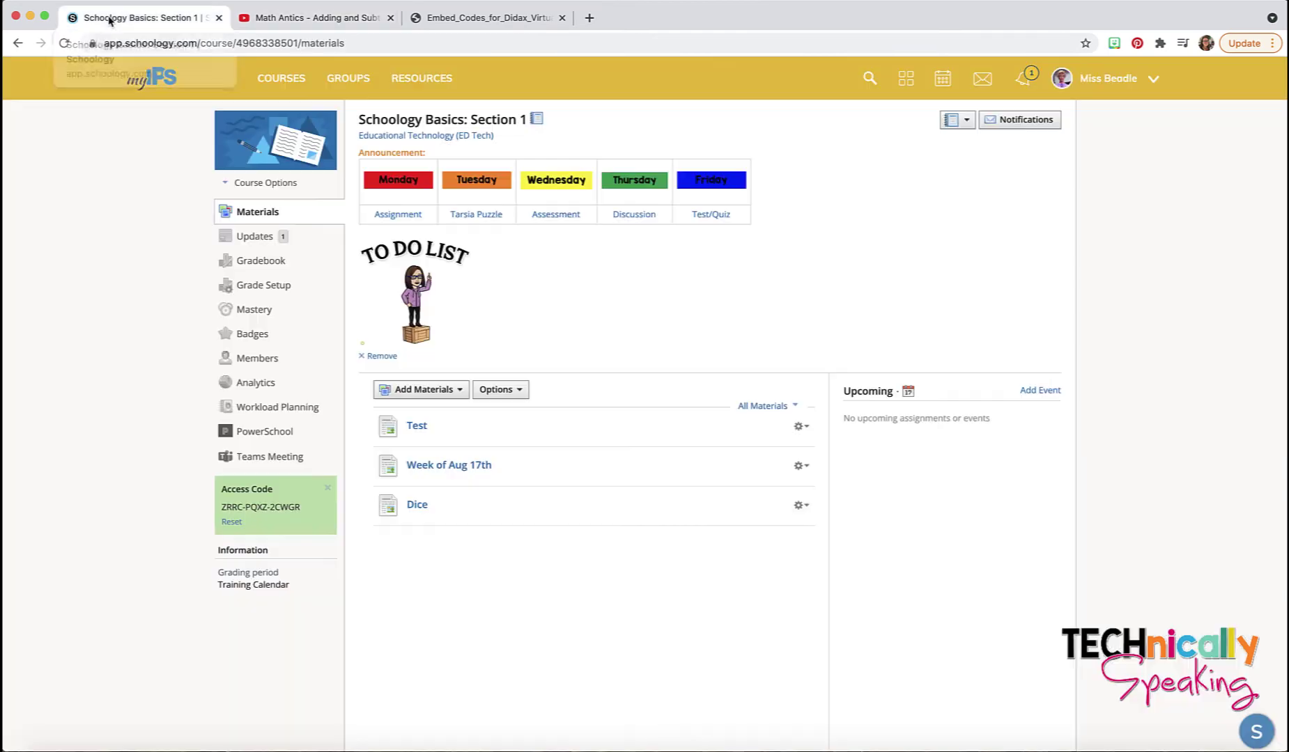
left_click(430, 392)
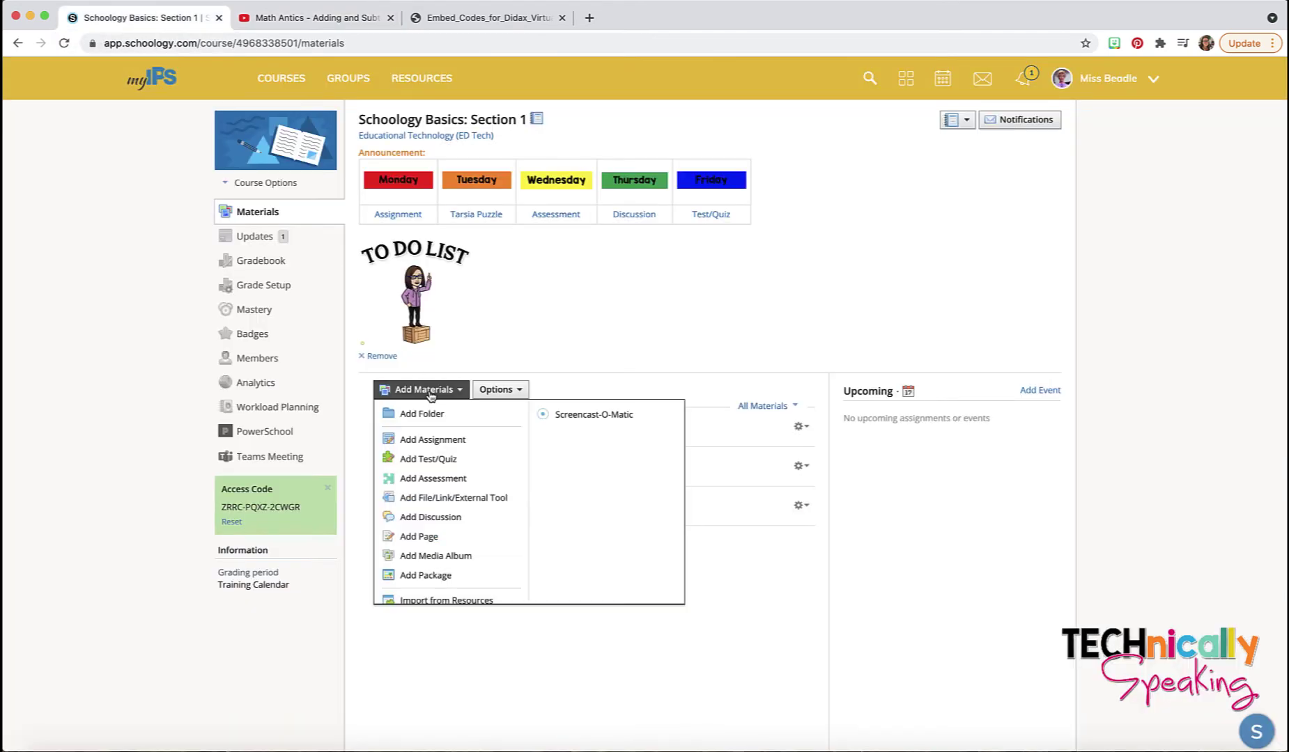
left_click(424, 537)
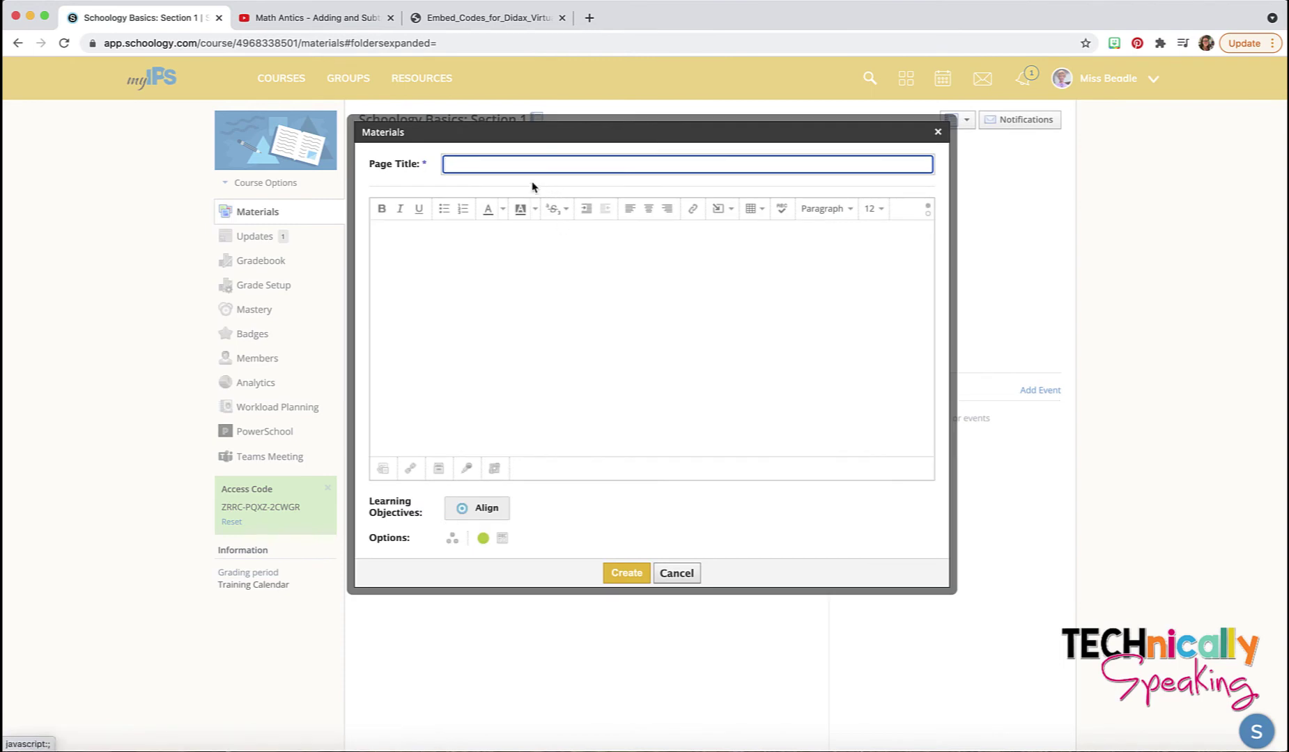
left_click(487, 165)
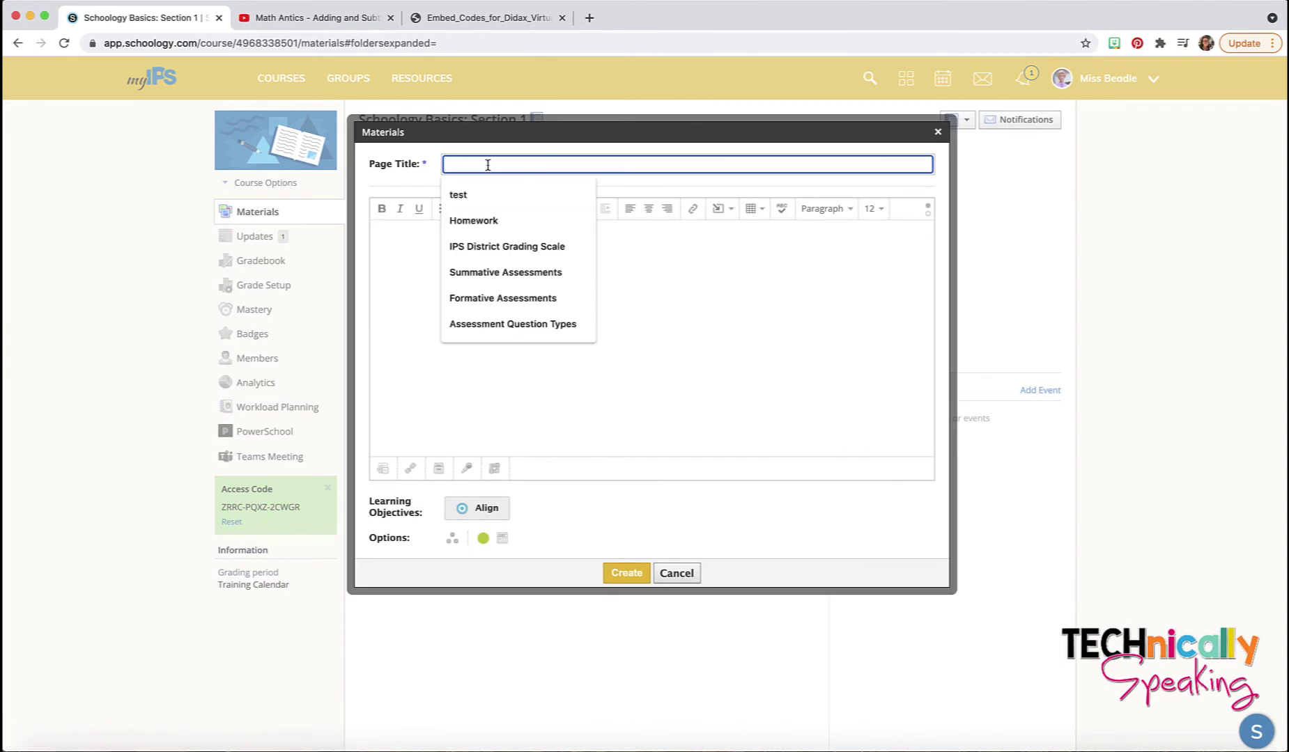
type("Adding")
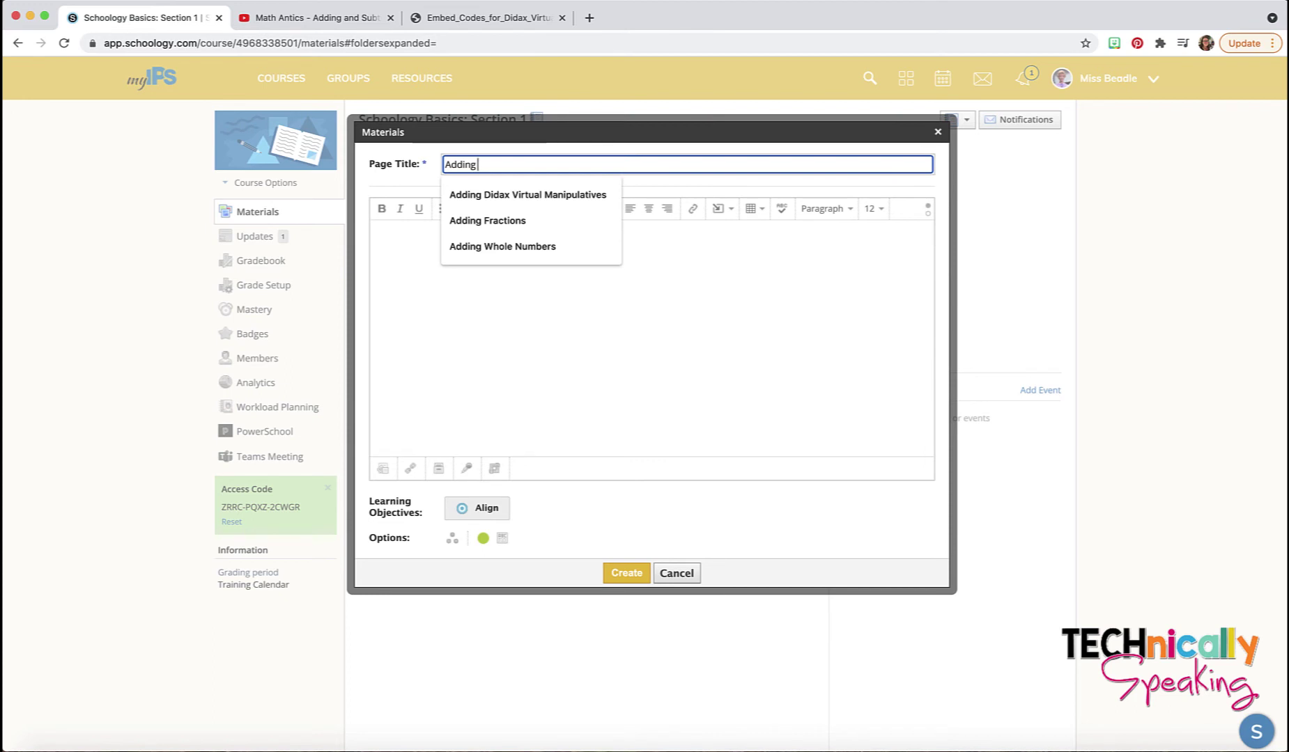
type(" and Sub")
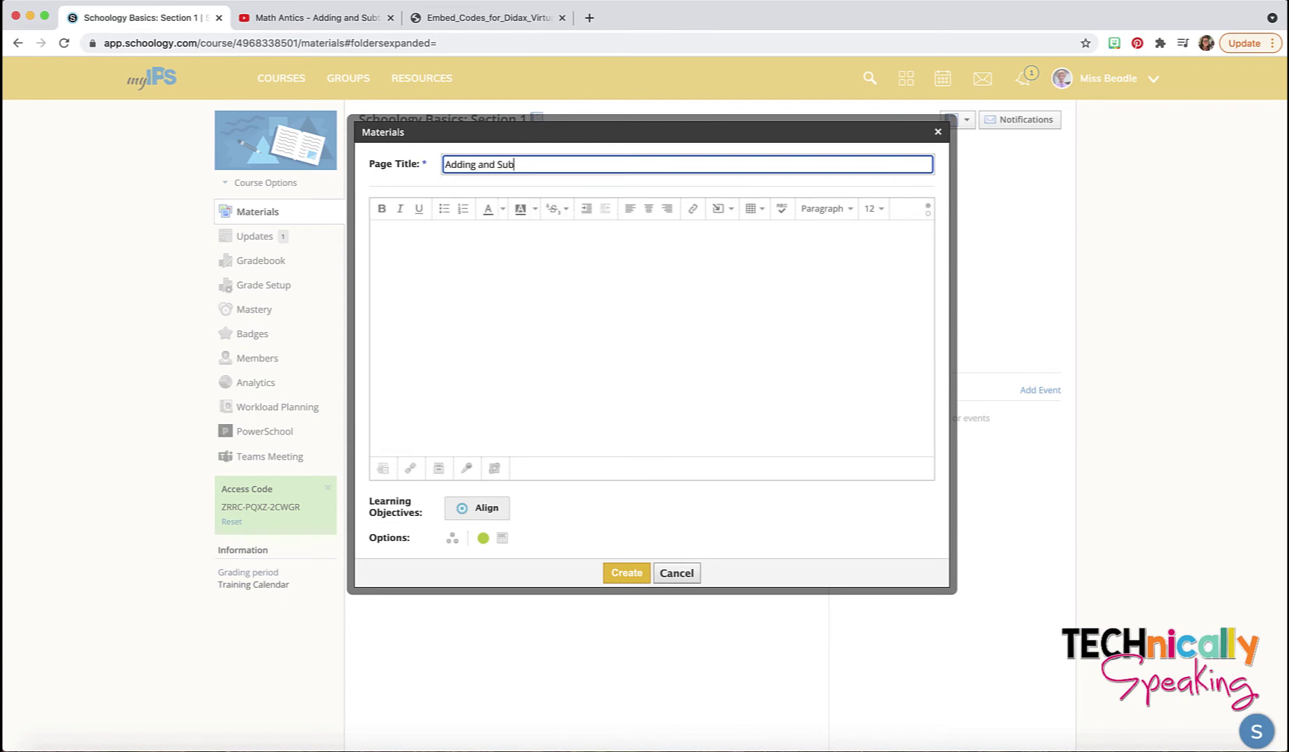
type("tracting Fractions")
Paste the YouTube iframe into the page body in HTML mode, set the display option, and create the page.
left_click(928, 218)
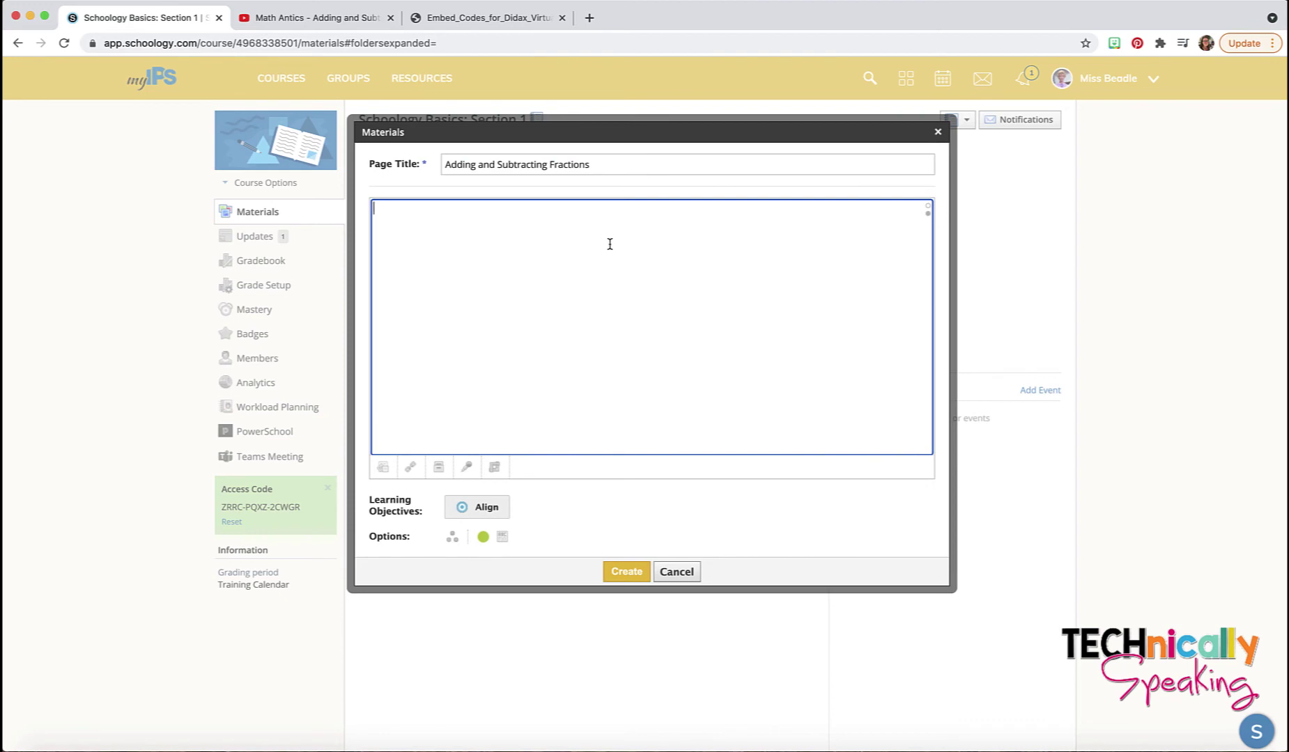
key("super+v")
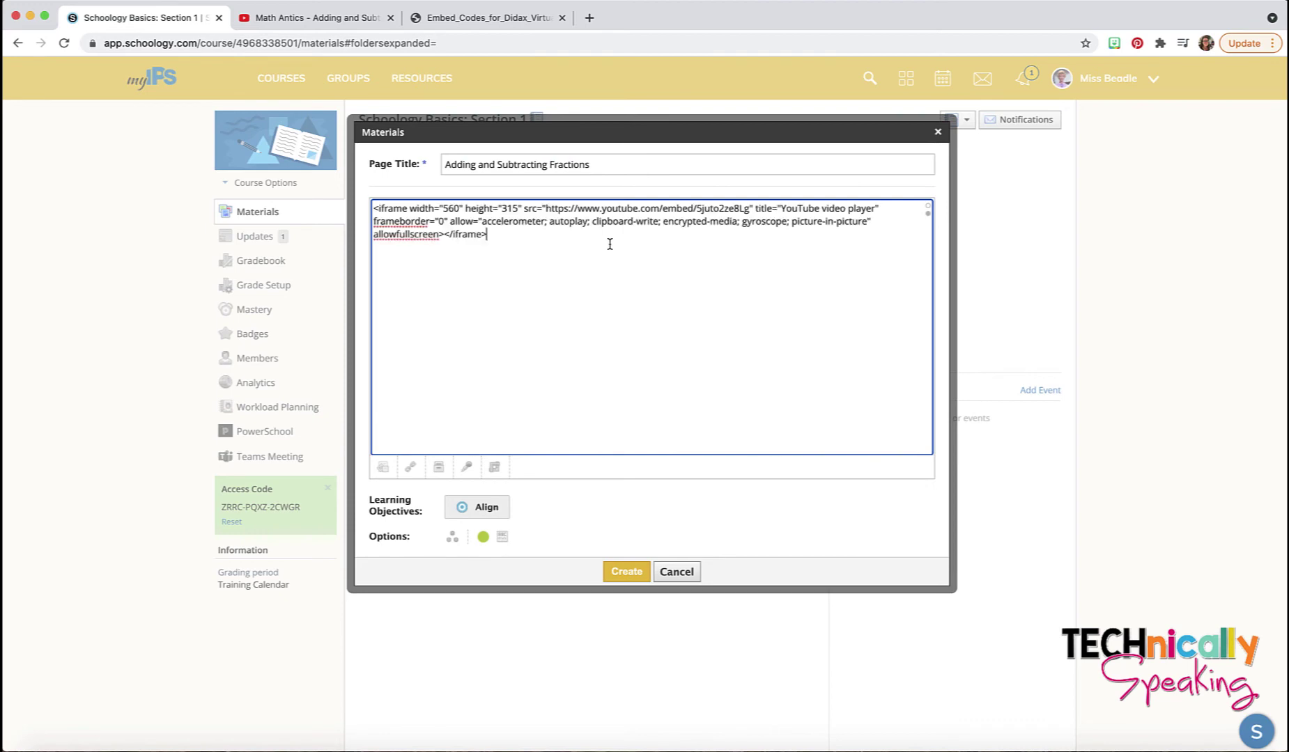
left_click(925, 209)
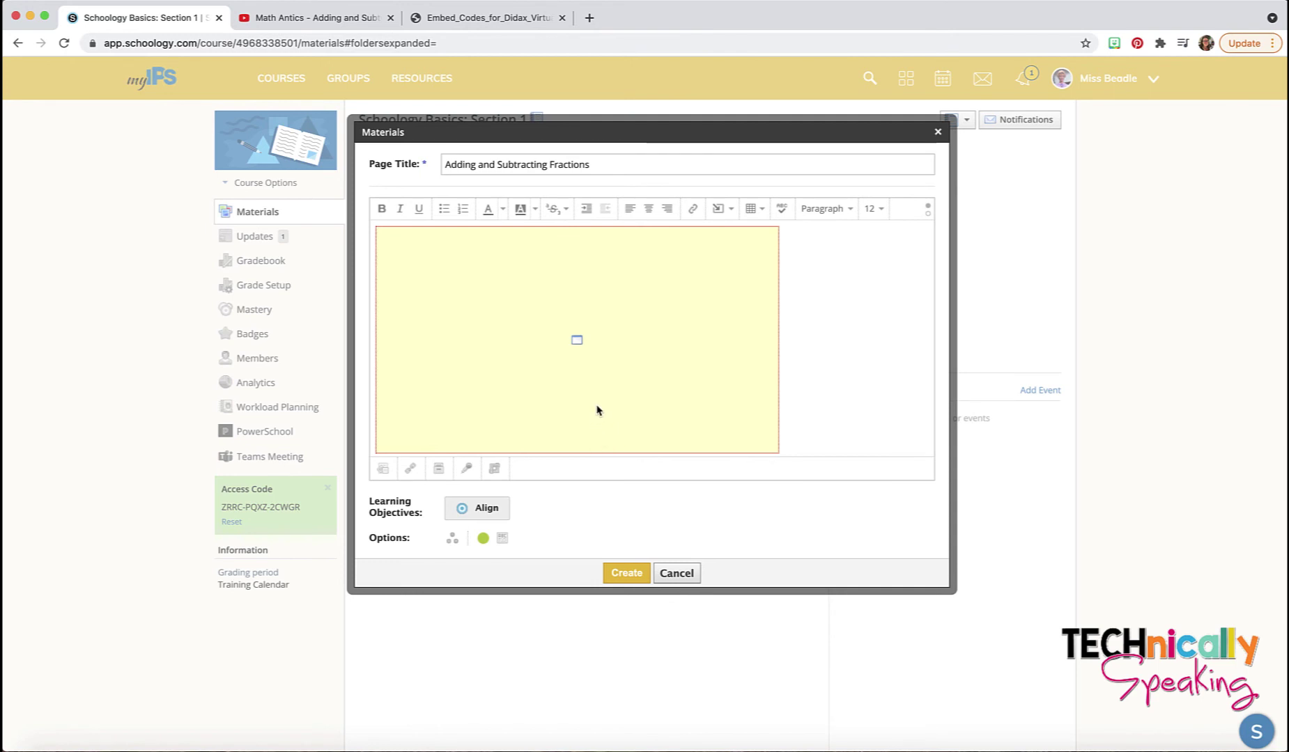
scroll(527, 423, "down", 1)
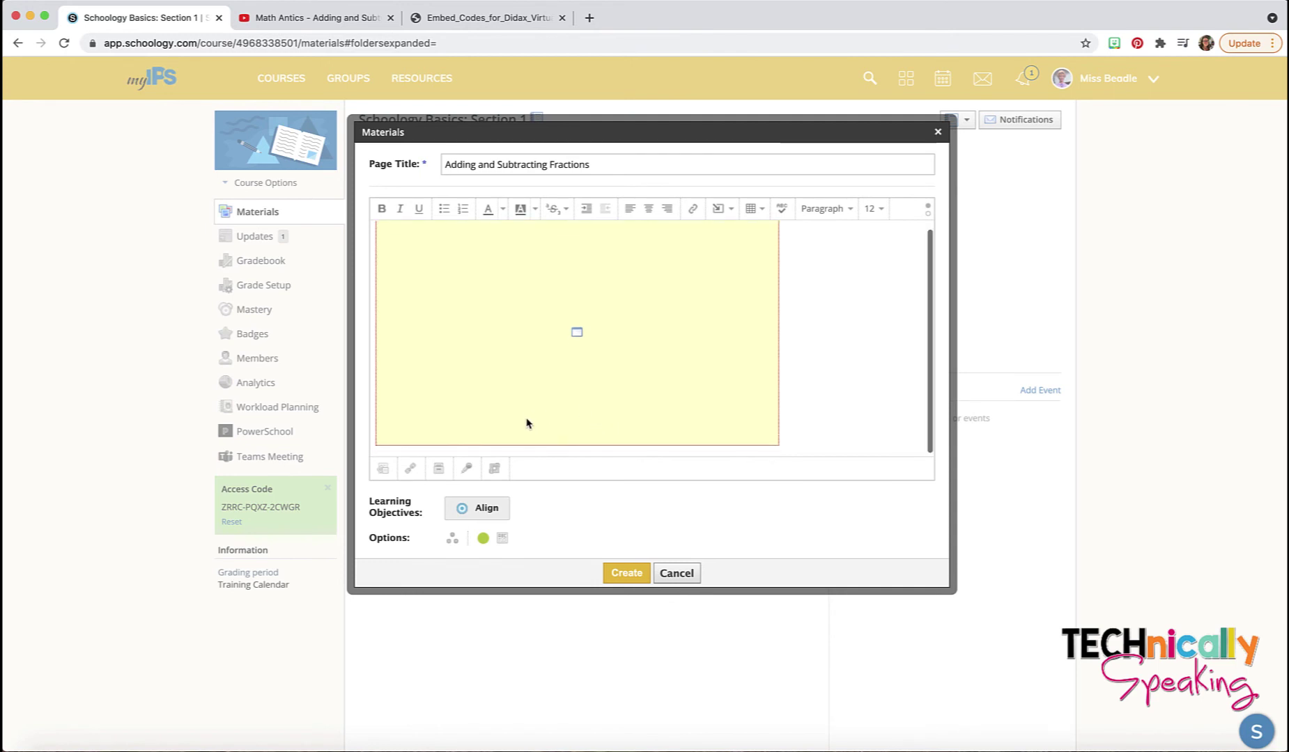
left_click(503, 543)
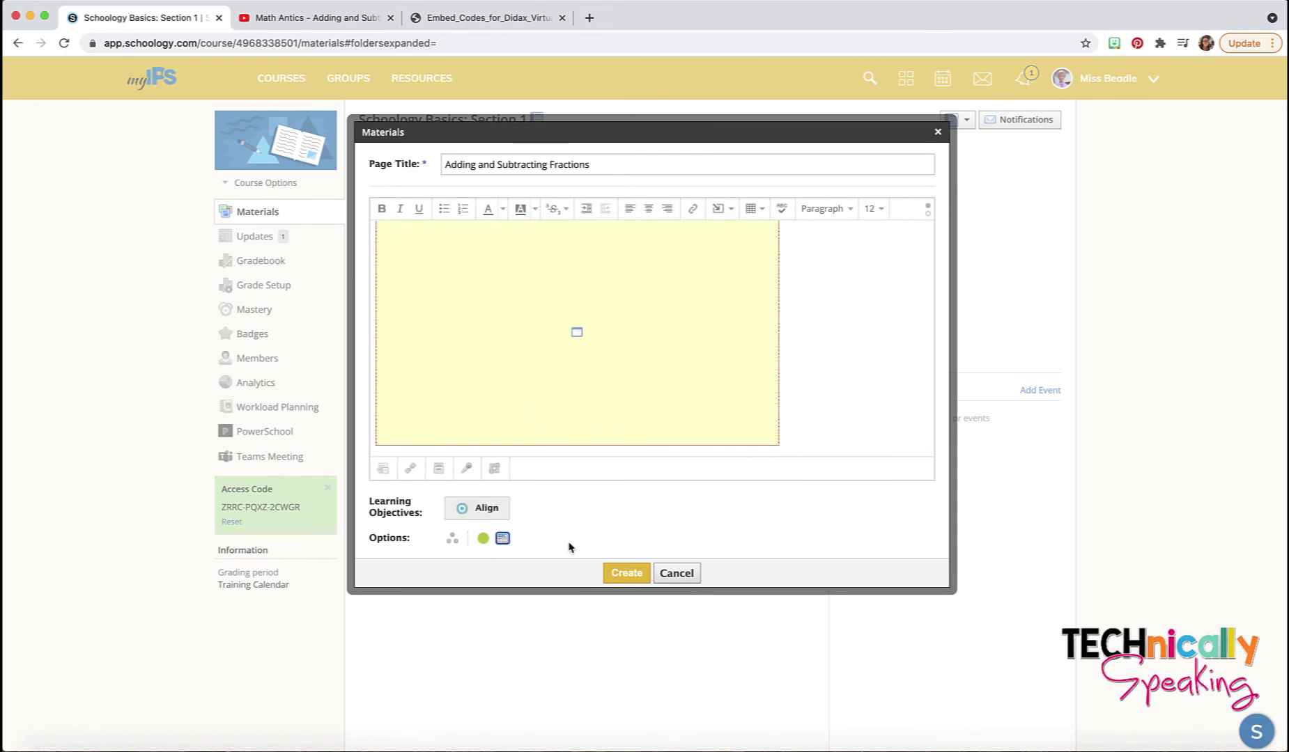
left_click(626, 573)
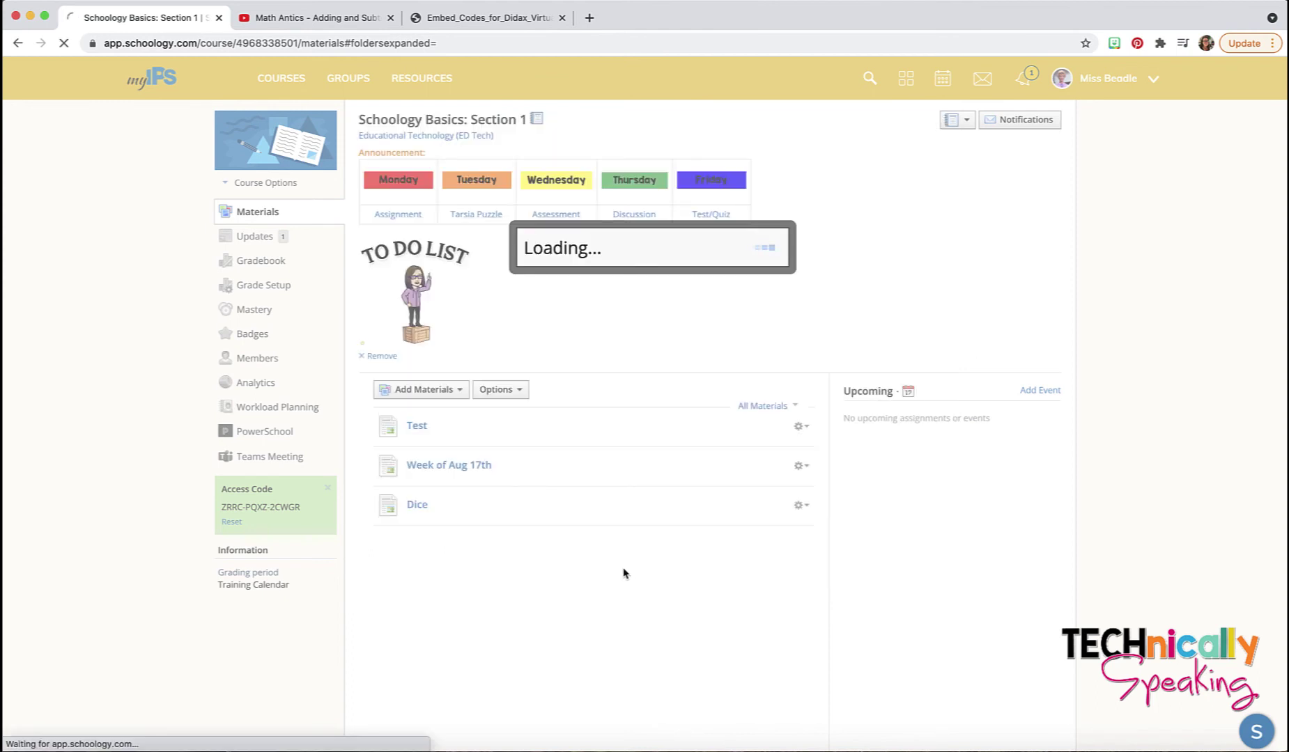
Check the inline fractions video in Materials, open the Dice page, and switch to the Didax embed codes PDF.
scroll(631, 490, "down", 3)
scroll(631, 491, "down", 1)
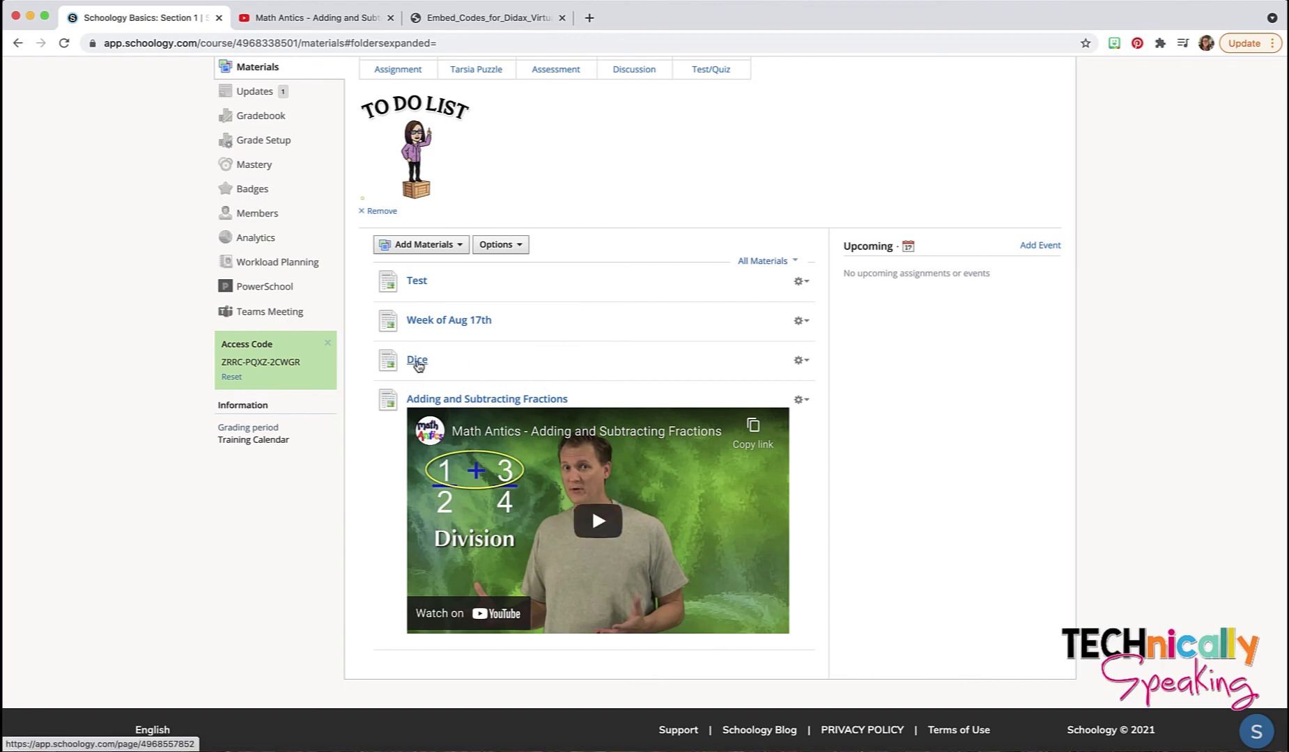
left_click(417, 361)
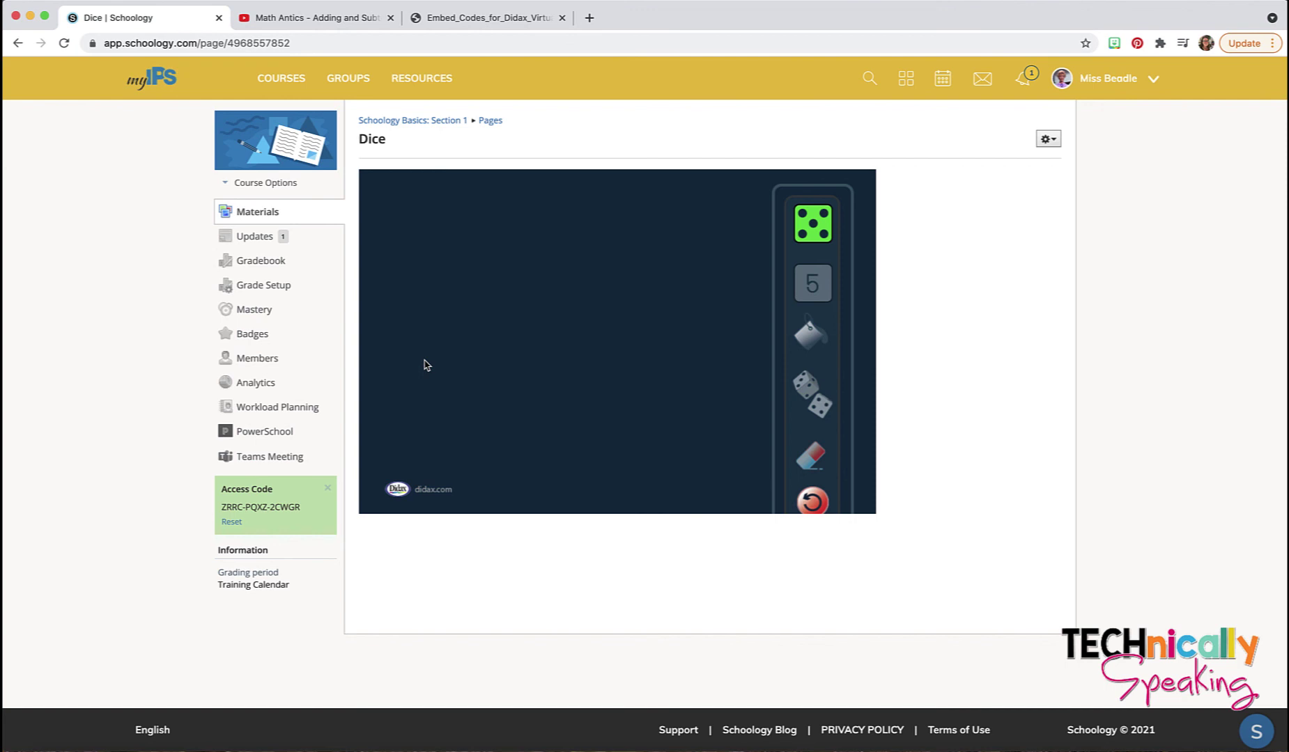
left_click(496, 19)
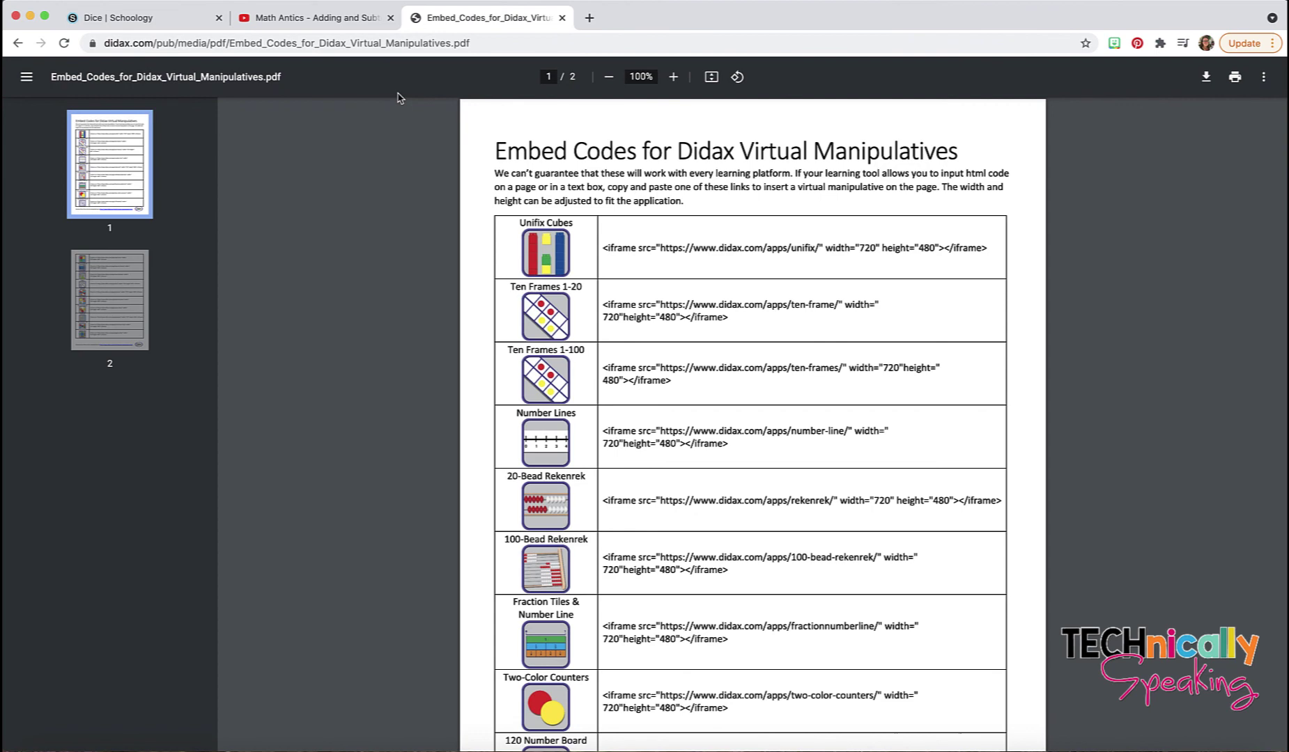
Scroll through both pages of Didax embed codes, then switch back to the Math Antics YouTube tab.
scroll(657, 242, "down", 3)
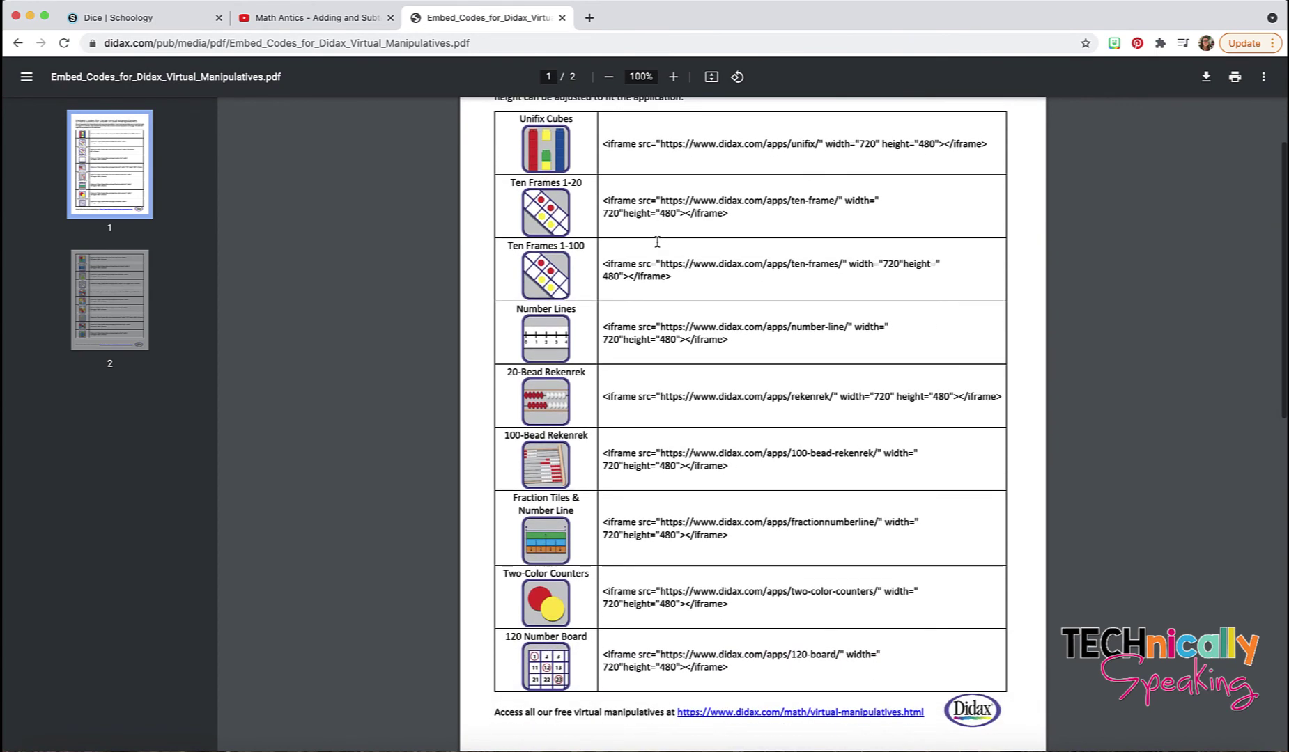
scroll(657, 241, "down", 3)
scroll(657, 242, "down", 4)
scroll(657, 242, "down", 4)
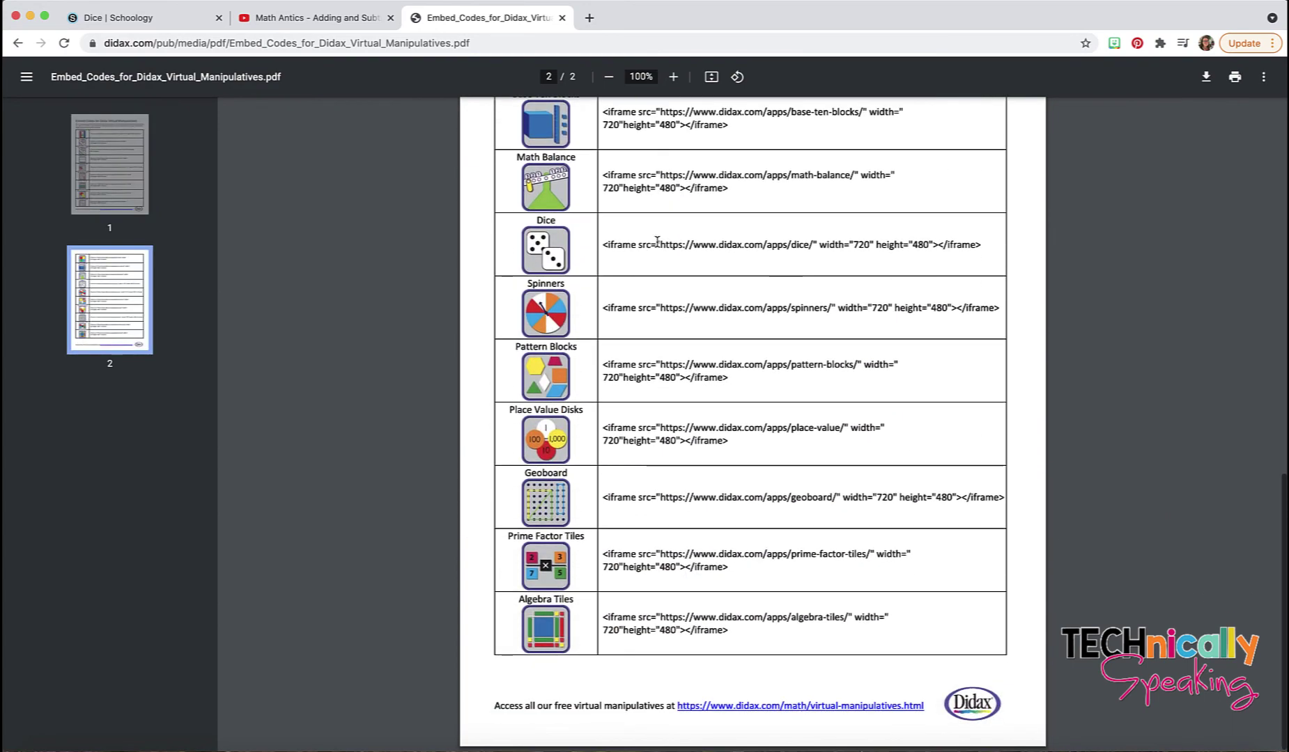
scroll(657, 242, "up", 15)
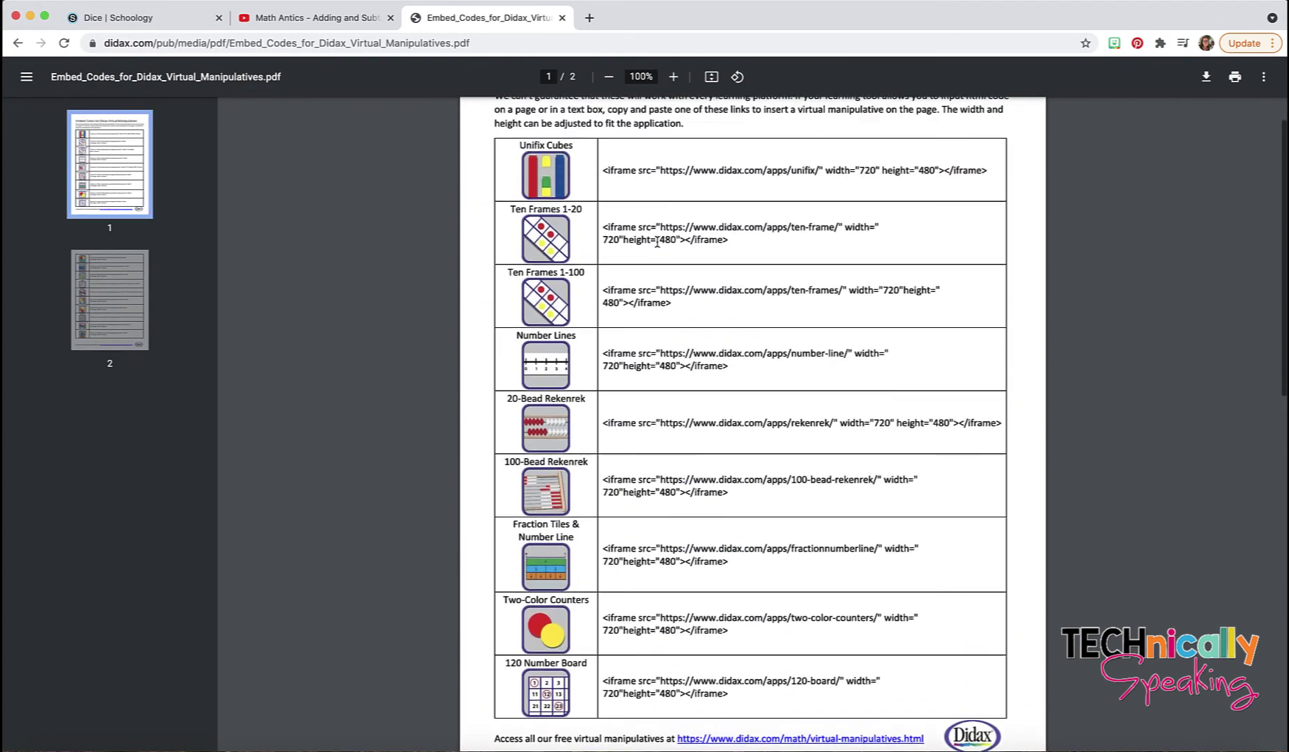
left_click(314, 18)
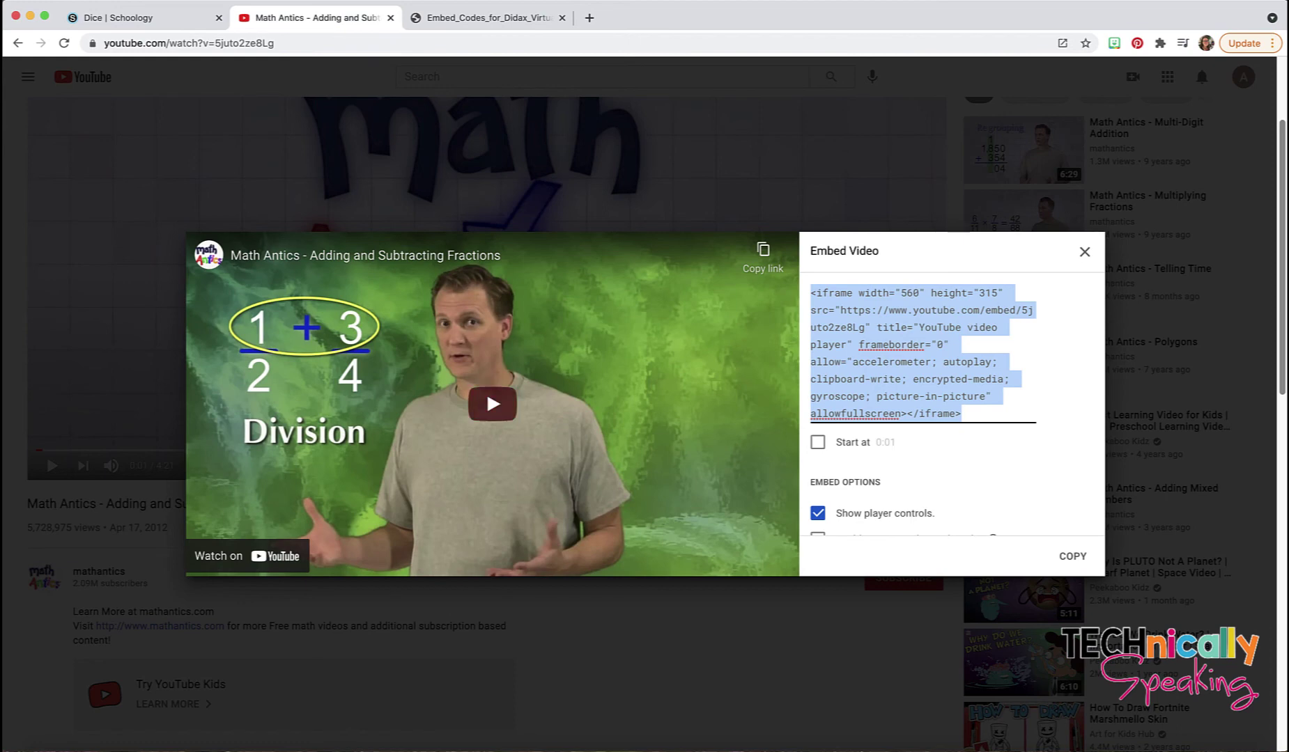
Back on the Dice page, place two dice on the Didax workspace and roll them, both landing on five.
left_click(133, 17)
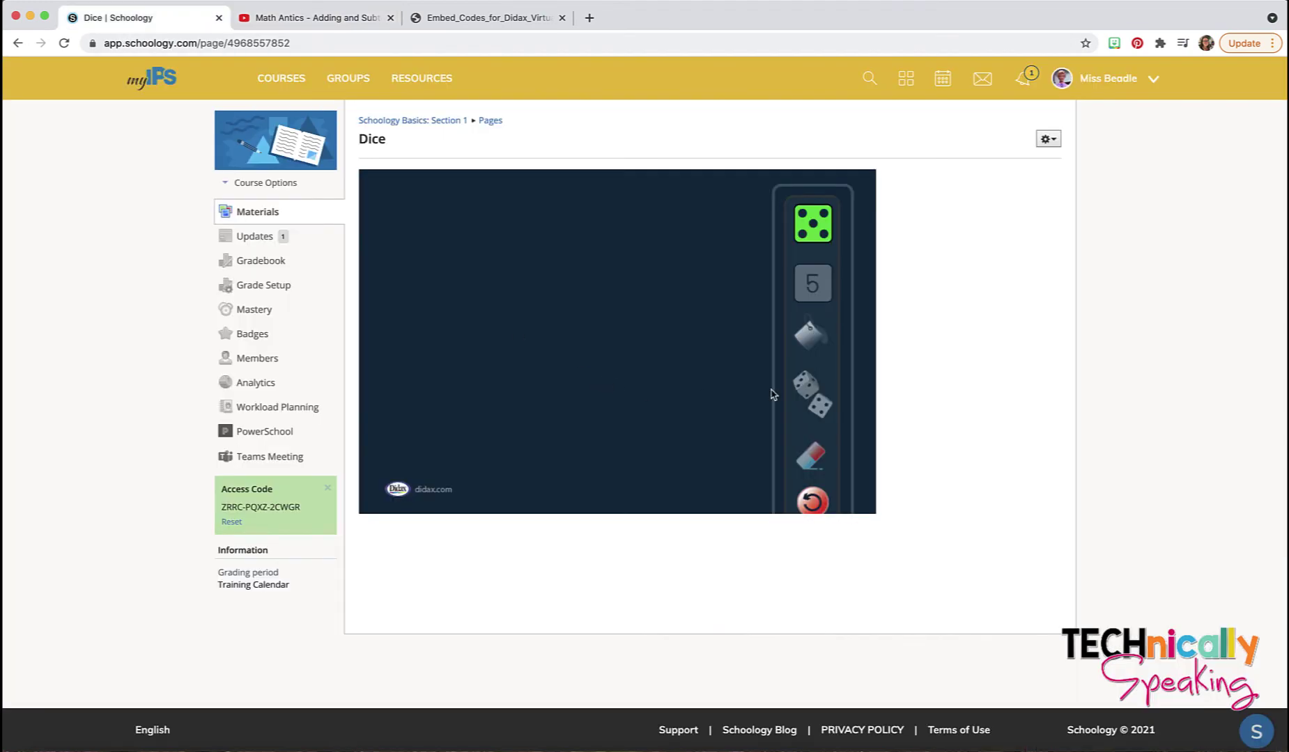
left_click_drag(812, 238, 515, 242)
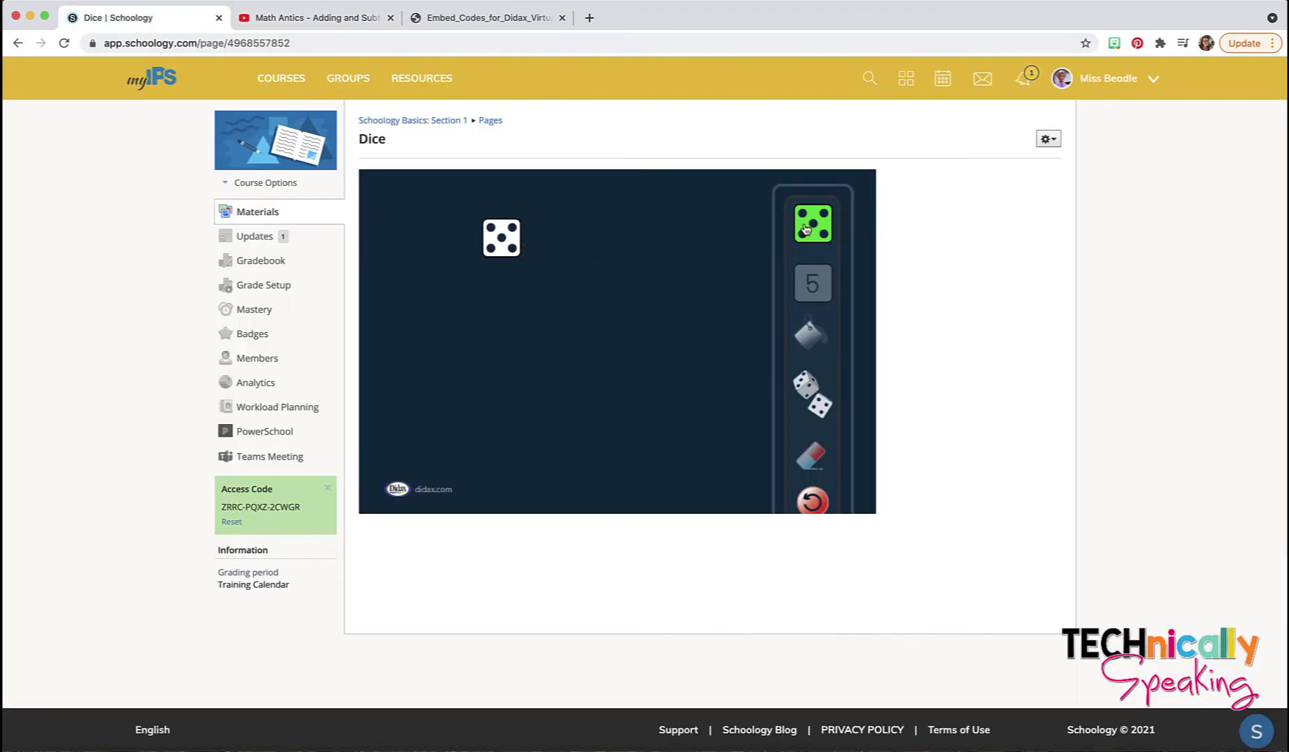
left_click_drag(810, 230, 597, 283)
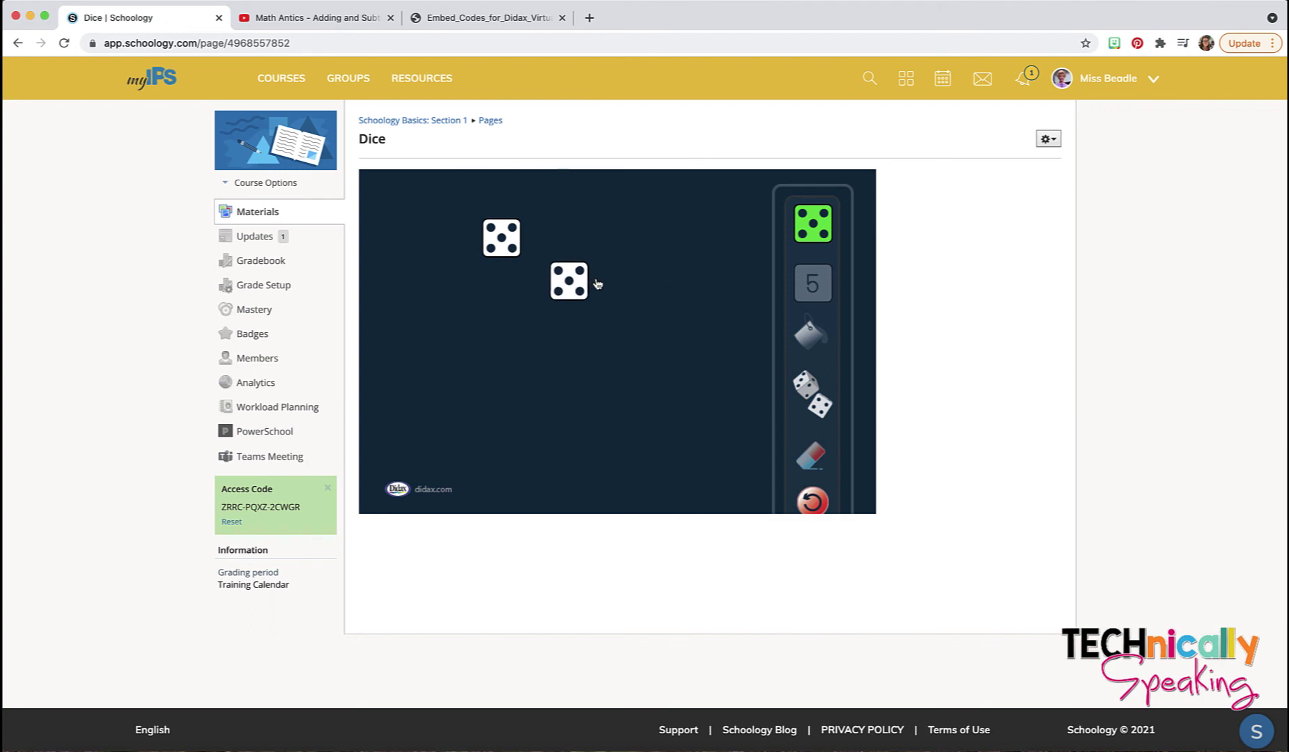
left_click(816, 402)
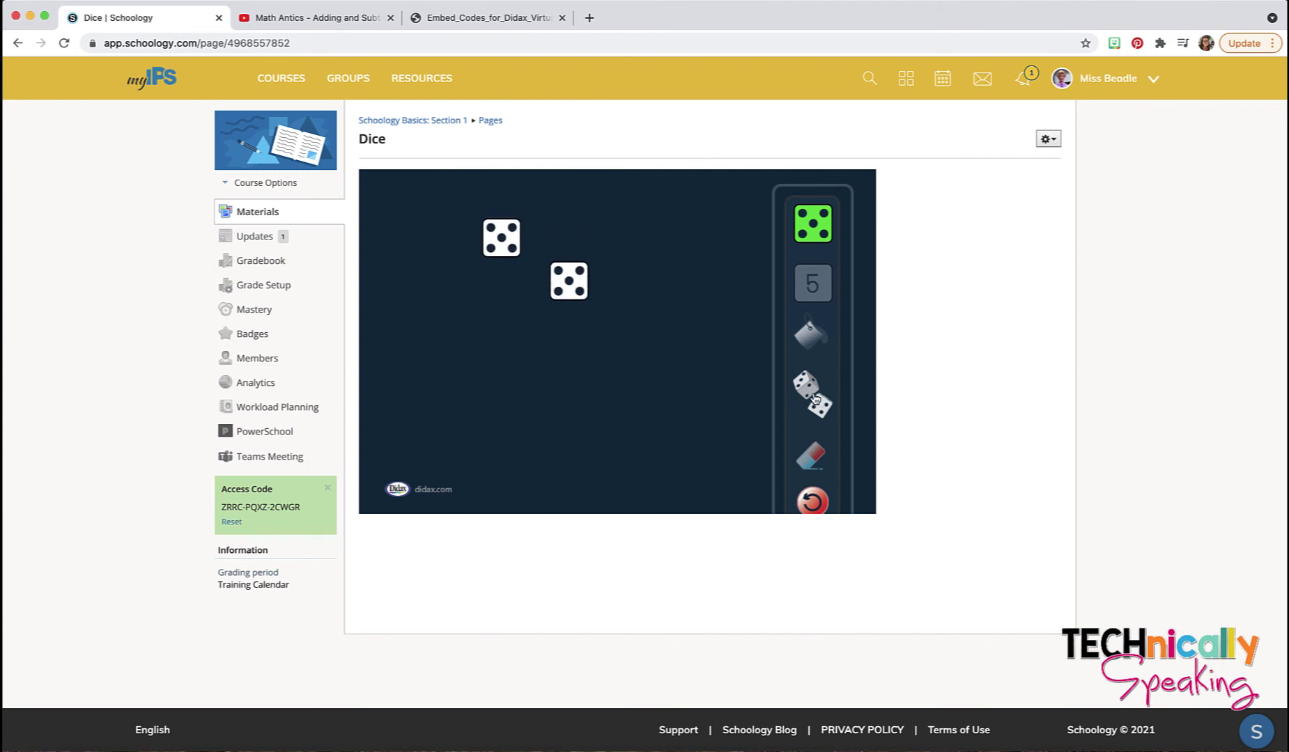